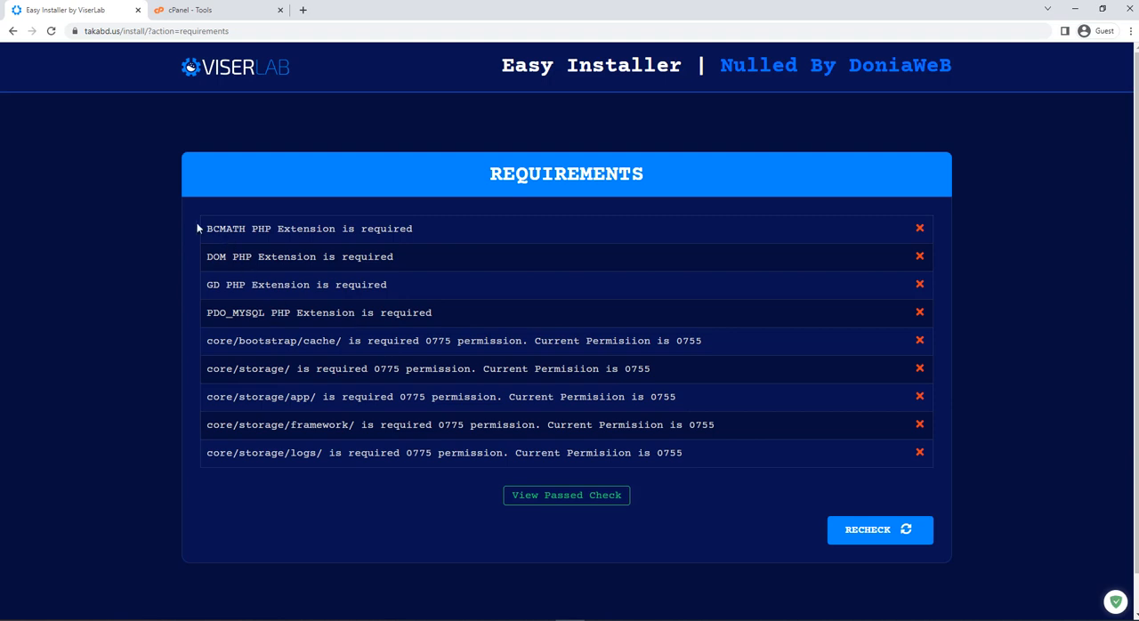
Examine the missing PHP extensions and the folder permission entries in the installer's requirements list.
left_click_drag(198, 229, 465, 310)
left_click(481, 313)
triple_click(545, 386)
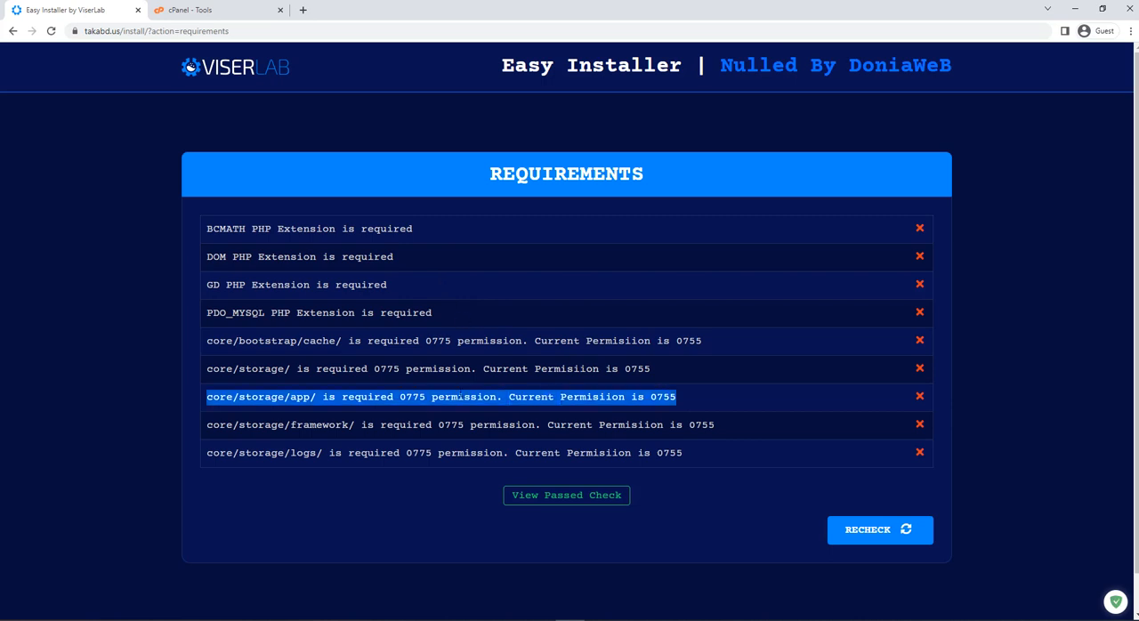
left_click(409, 389)
triple_click(445, 369)
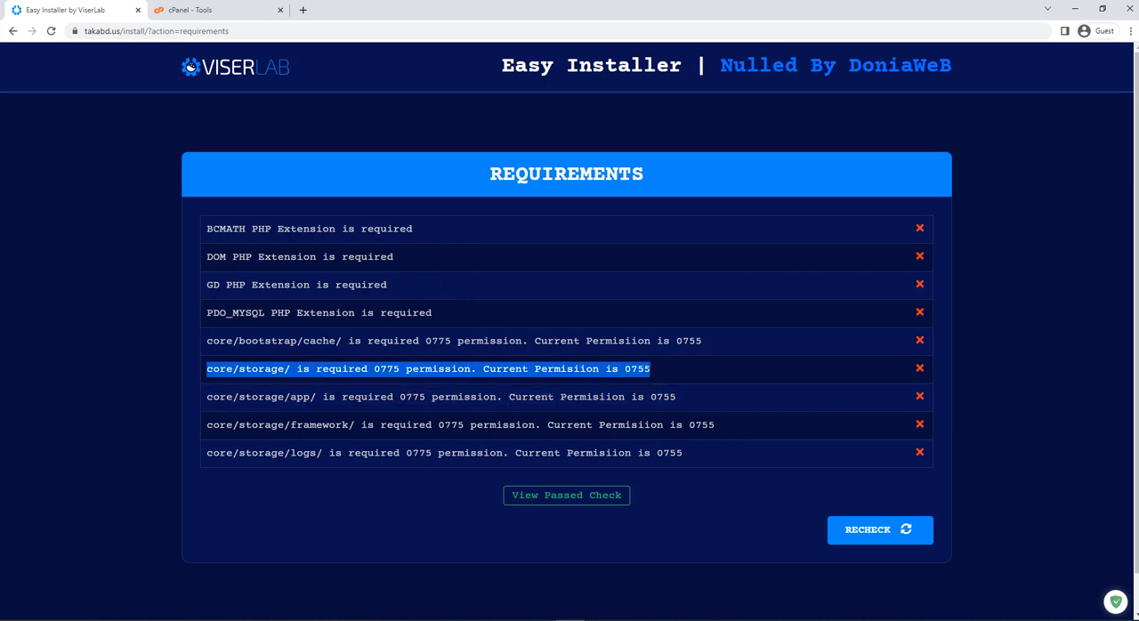
left_click(693, 373)
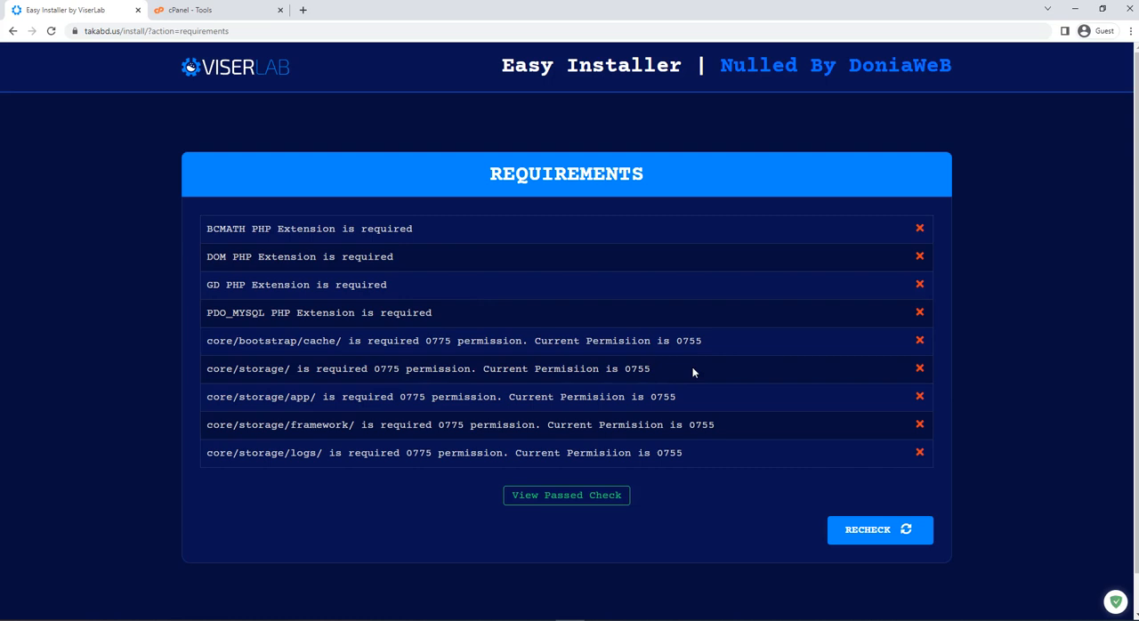
left_click(867, 530)
triple_click(436, 368)
triple_click(470, 316)
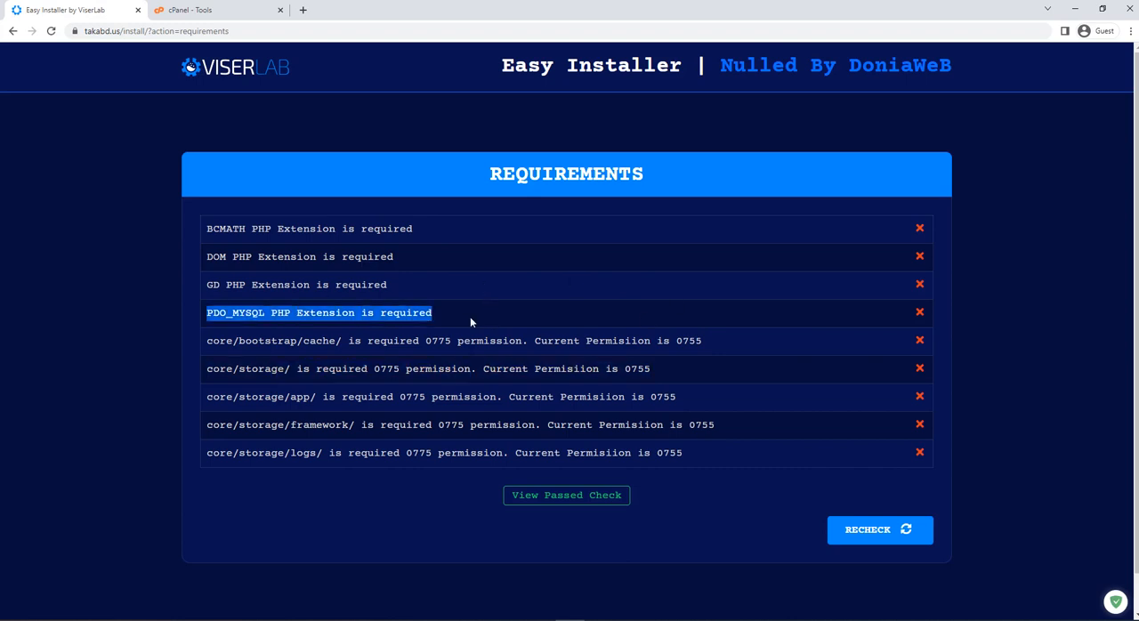
left_click_drag(463, 315, 200, 237)
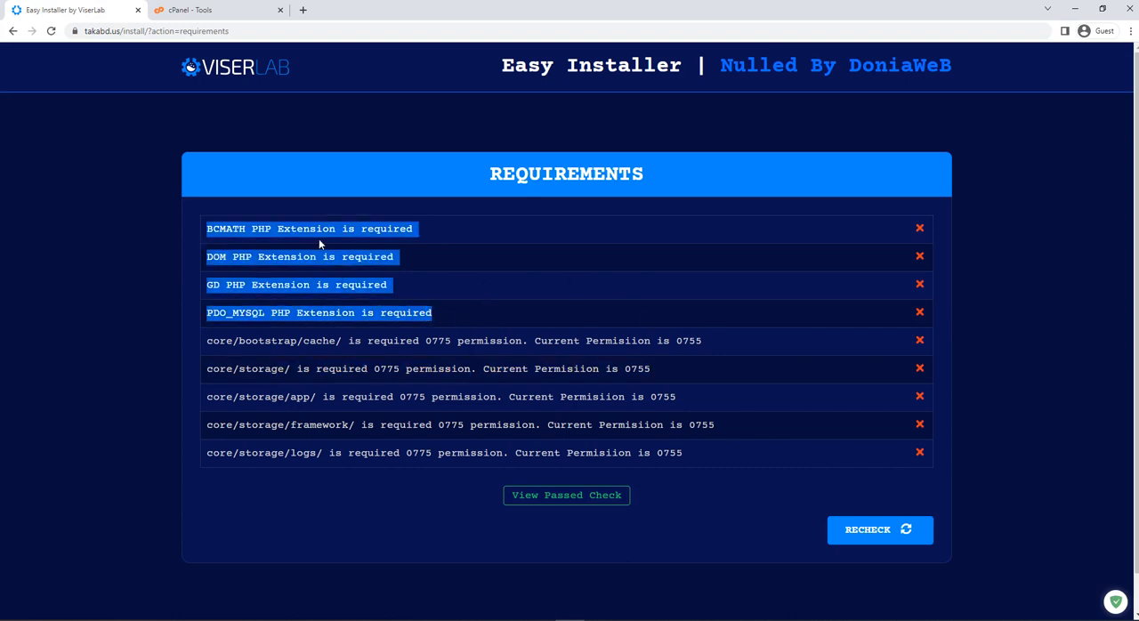
left_click(406, 337)
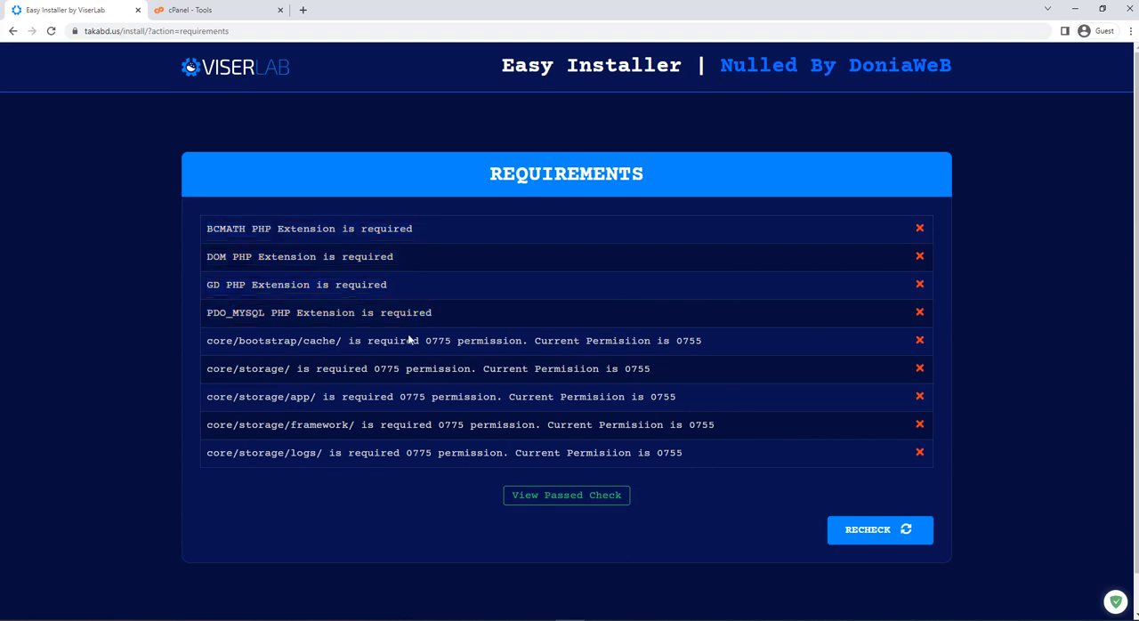
triple_click(405, 313)
left_click(603, 321)
Switch to cPanel and open MultiPHP Manager from the Software tools.
left_click(211, 9)
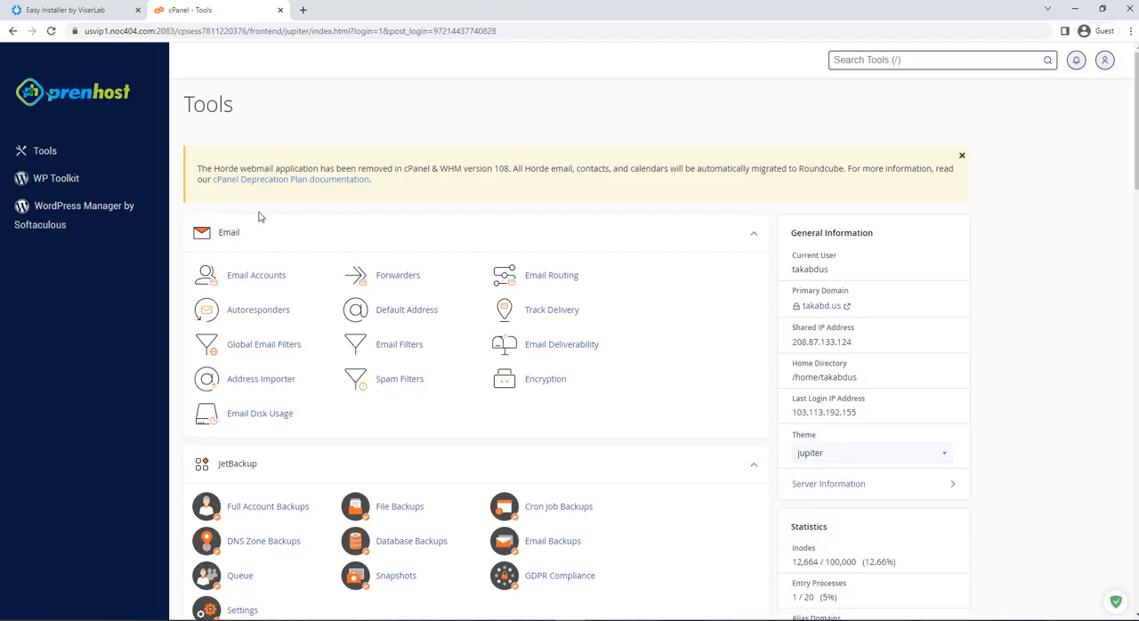
scroll(481, 205, "down", 3)
scroll(459, 262, "down", 2)
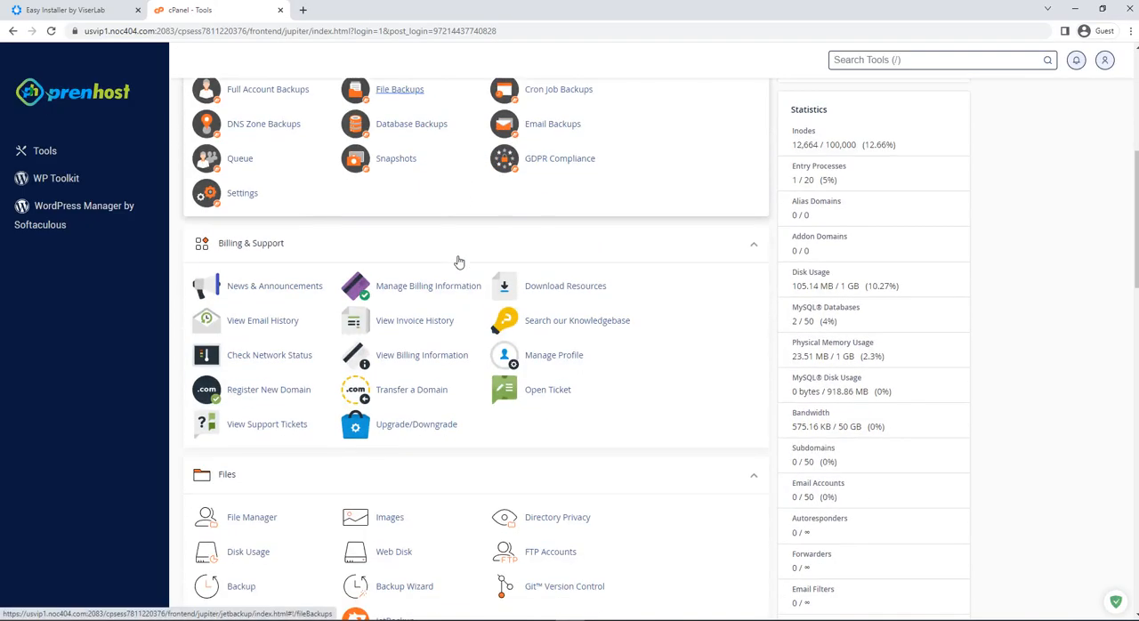
scroll(459, 263, "down", 6)
scroll(459, 263, "down", 3)
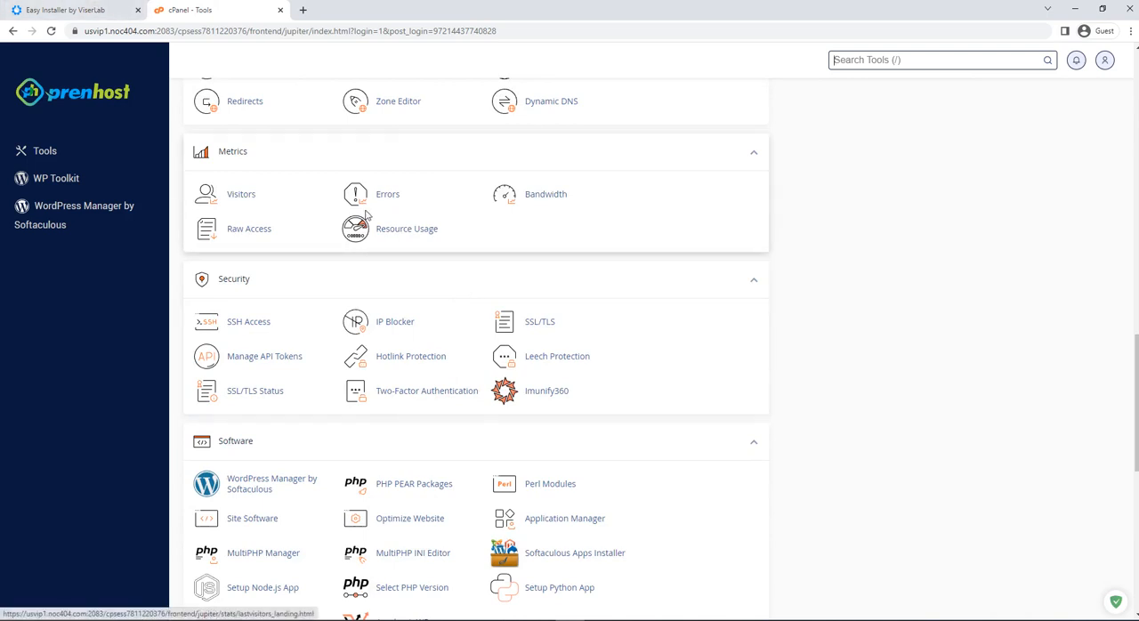
scroll(400, 265, "down", 3)
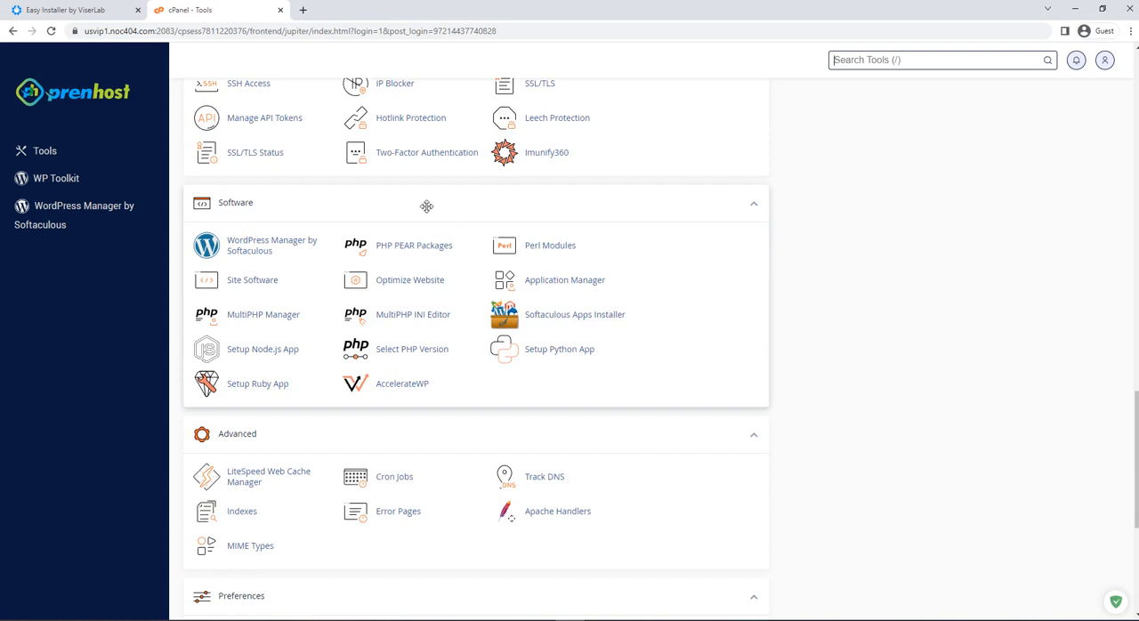
left_click(267, 318)
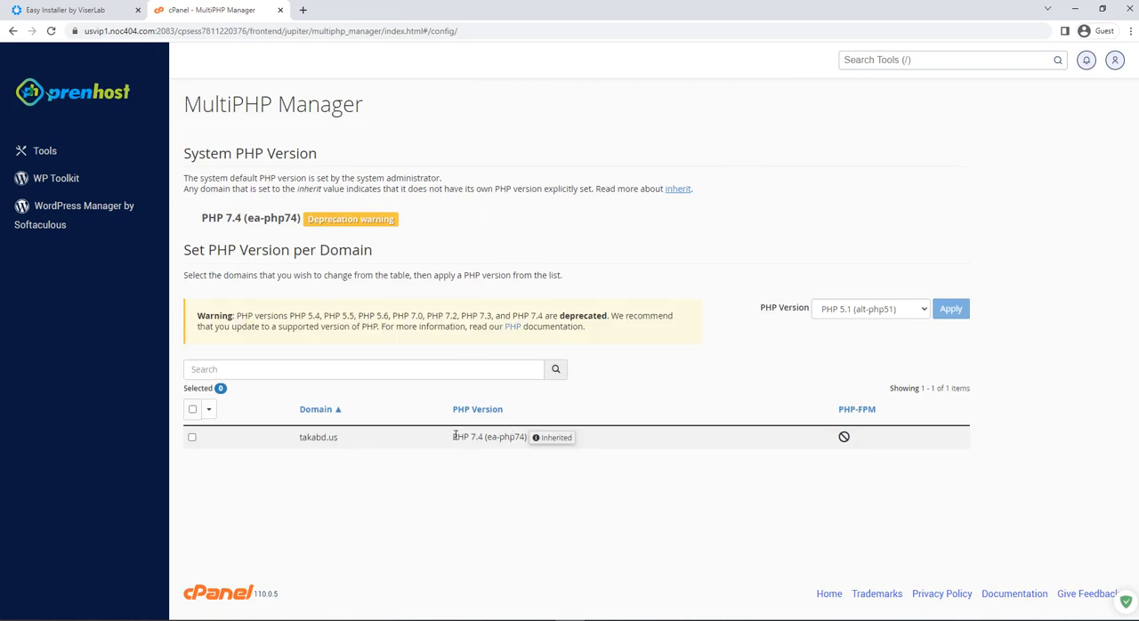
Examine which PHP version is assigned to the takabd.us domain in MultiPHP Manager.
left_click_drag(450, 442, 522, 437)
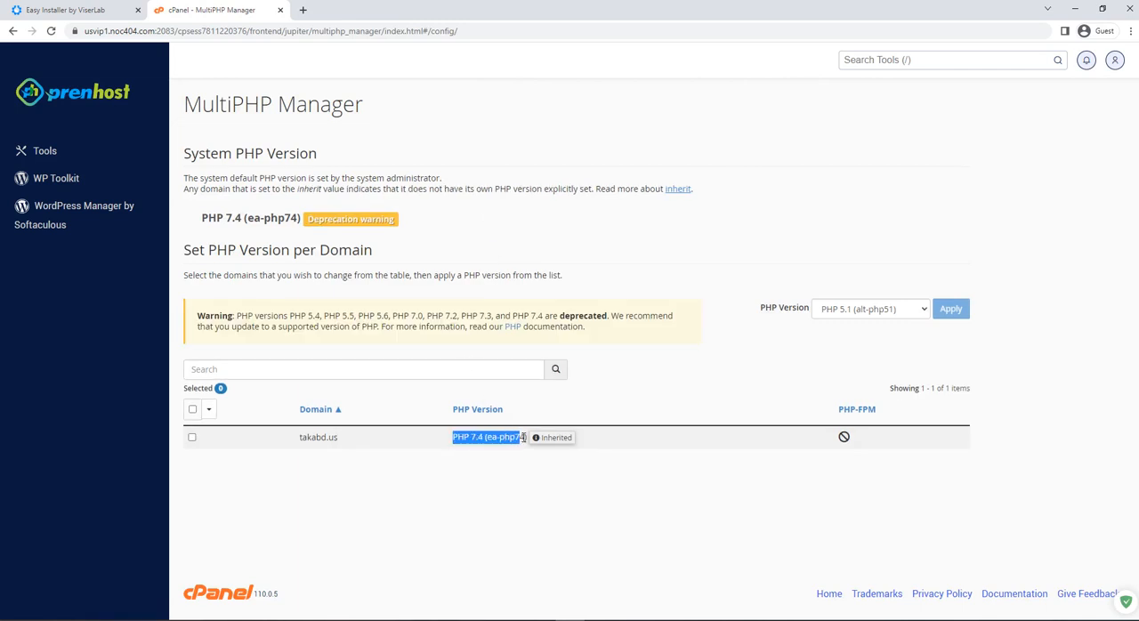
left_click(499, 438)
left_click_drag(442, 441, 527, 438)
left_click_drag(203, 104, 393, 115)
left_click(505, 150)
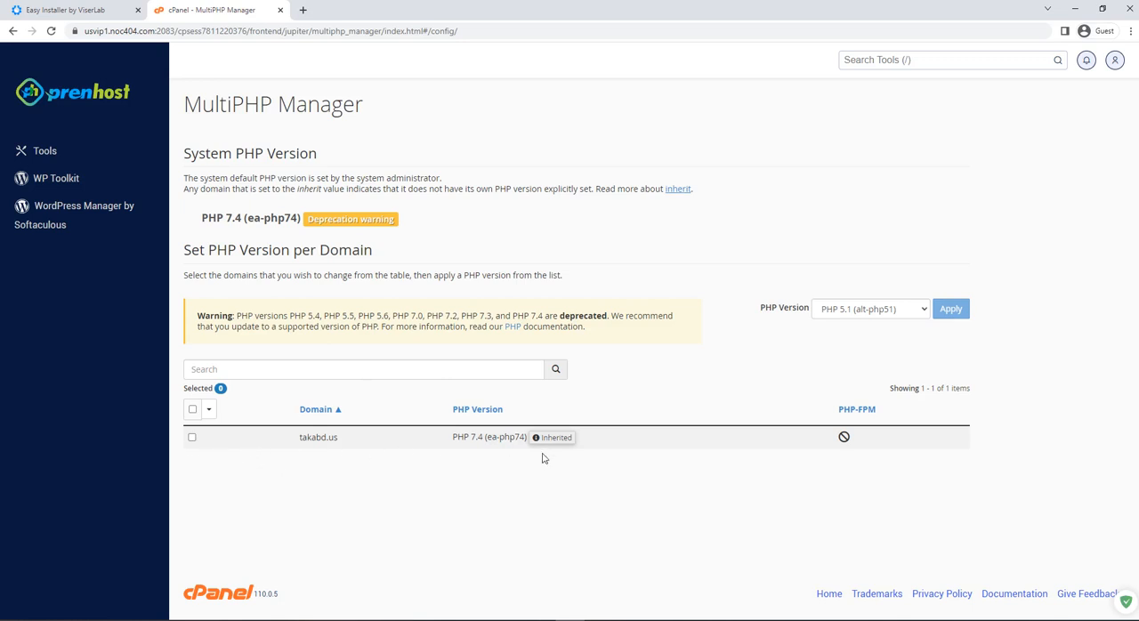
triple_click(484, 437)
left_click(459, 467)
Set the PHP version of the takabd.us domain to PHP 8.1 (ea-php81) and apply it.
left_click(191, 437)
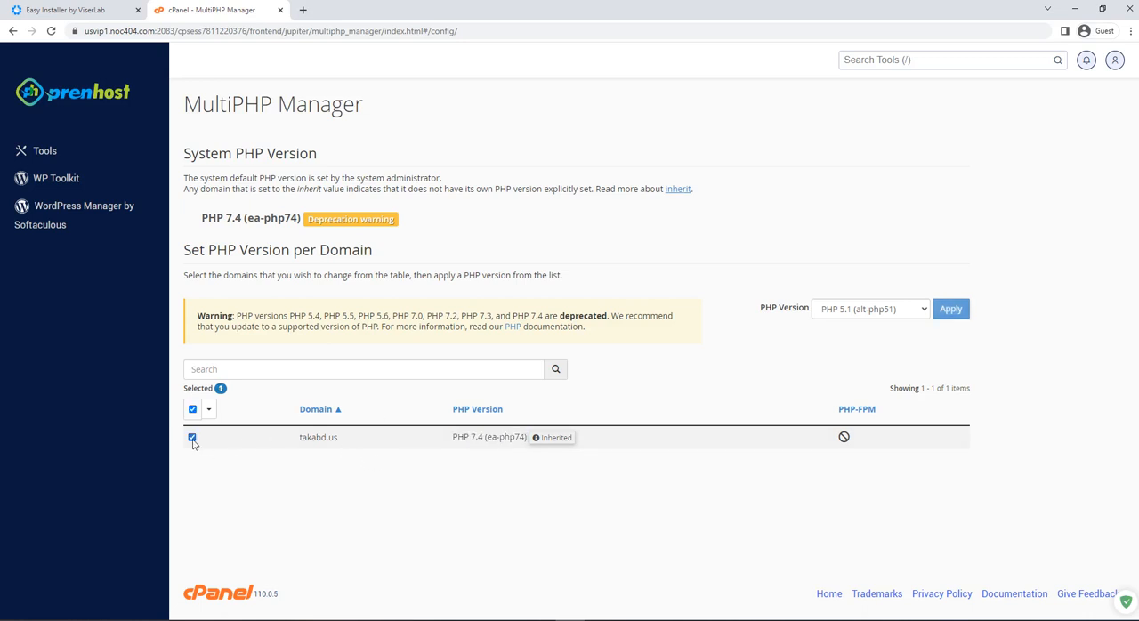
left_click(845, 309)
scroll(870, 516, "down", 2)
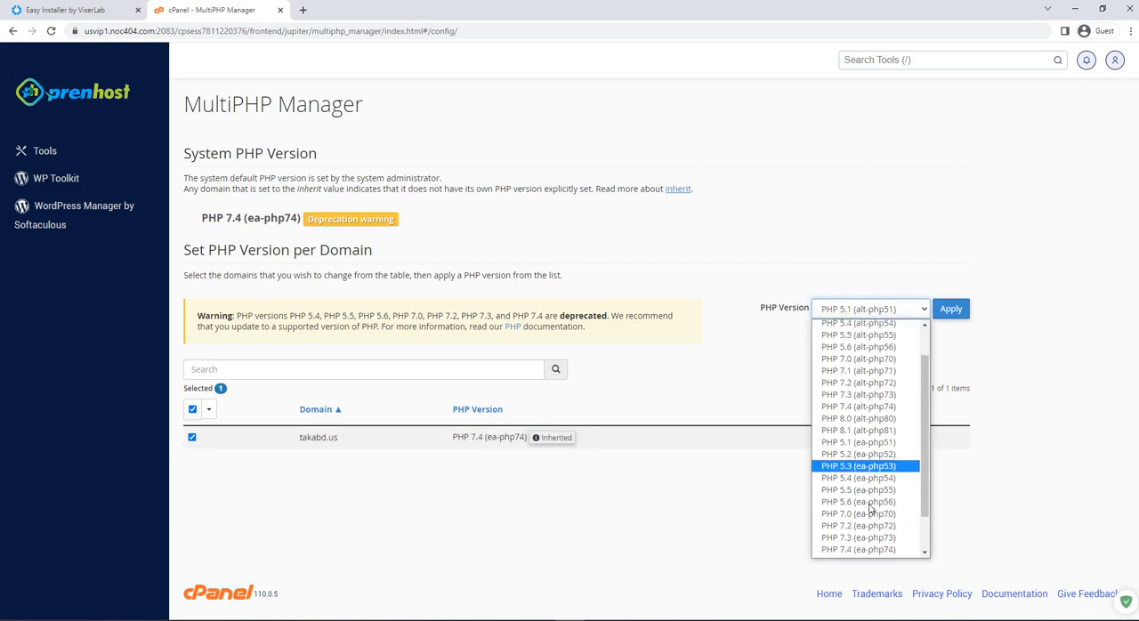
left_click(867, 528)
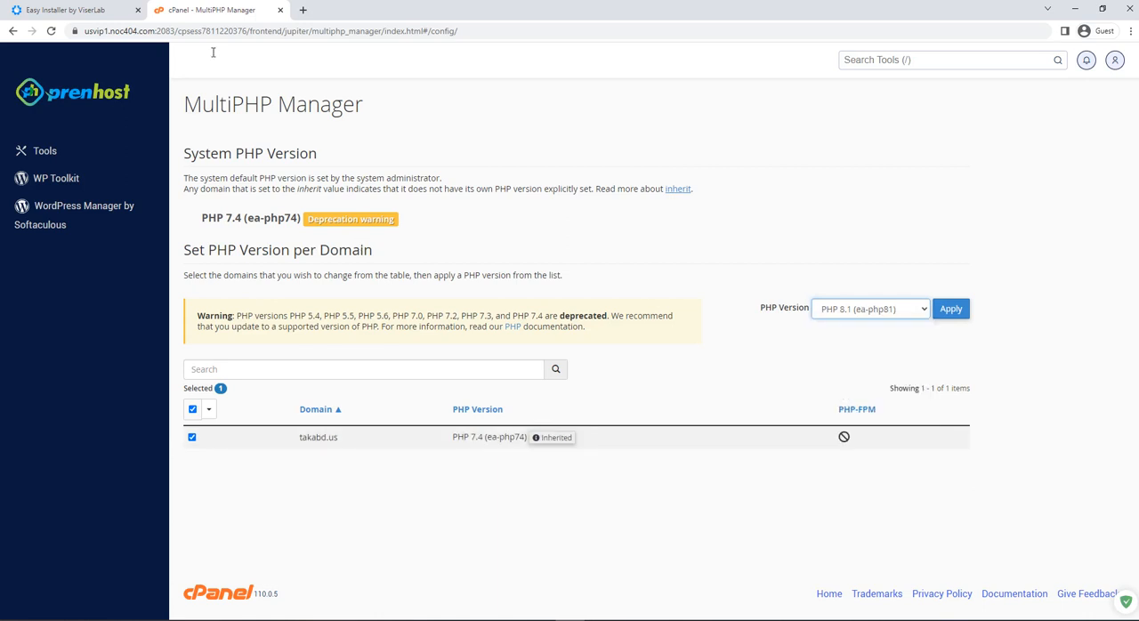
left_click(94, 5)
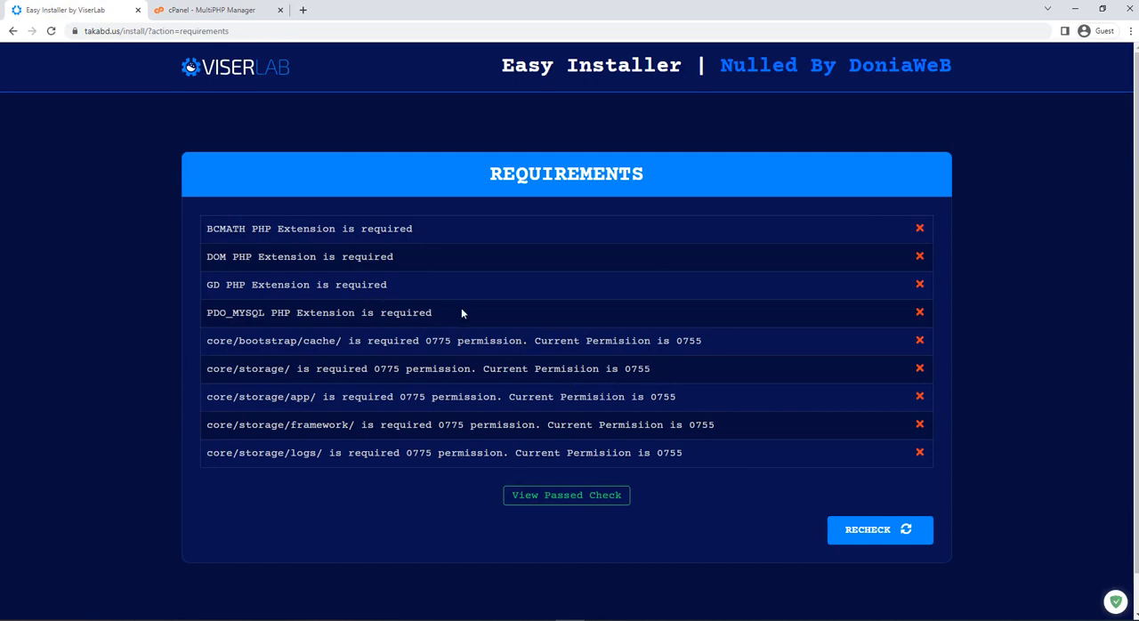
left_click(204, 10)
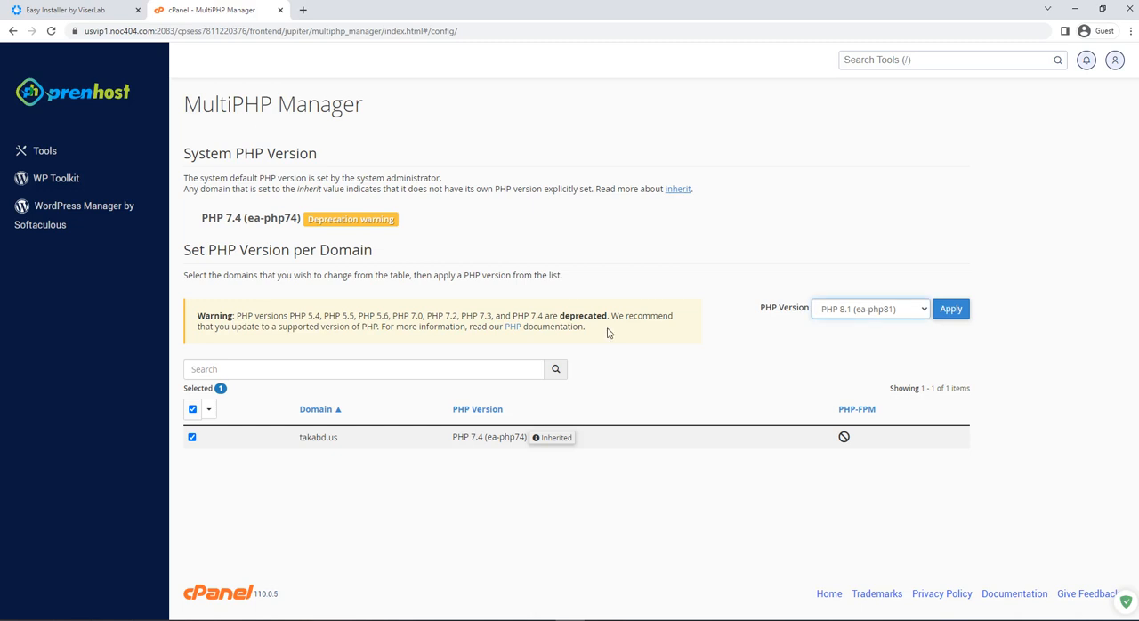
left_click(949, 310)
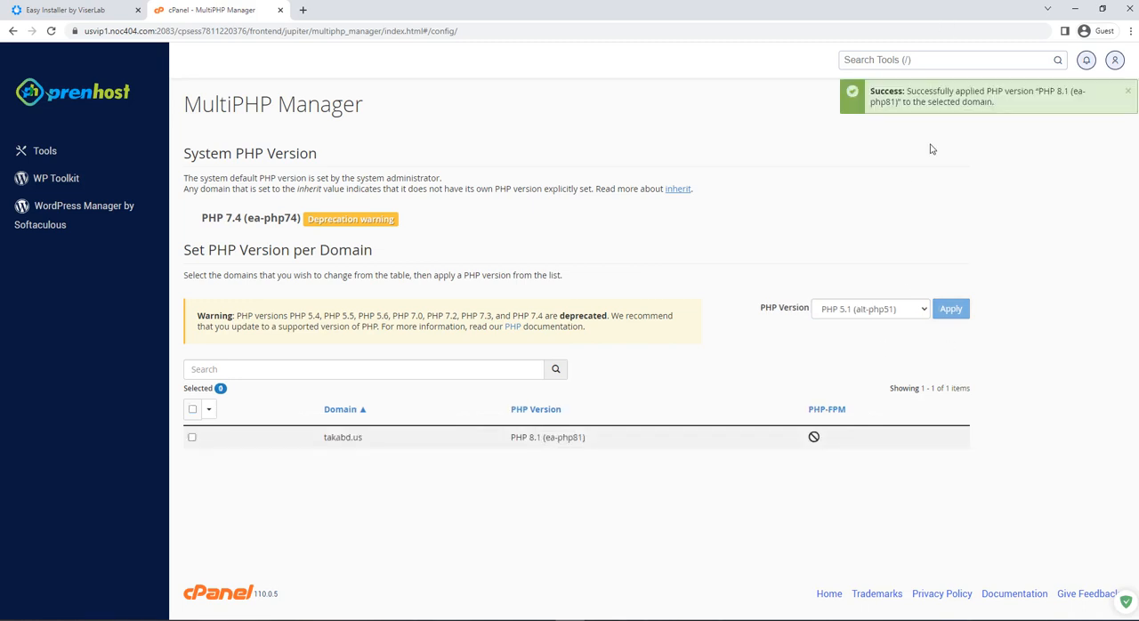
Recheck the requirements in the ViserLab installer and examine the required and current permissions of the listed folders.
left_click(110, 7)
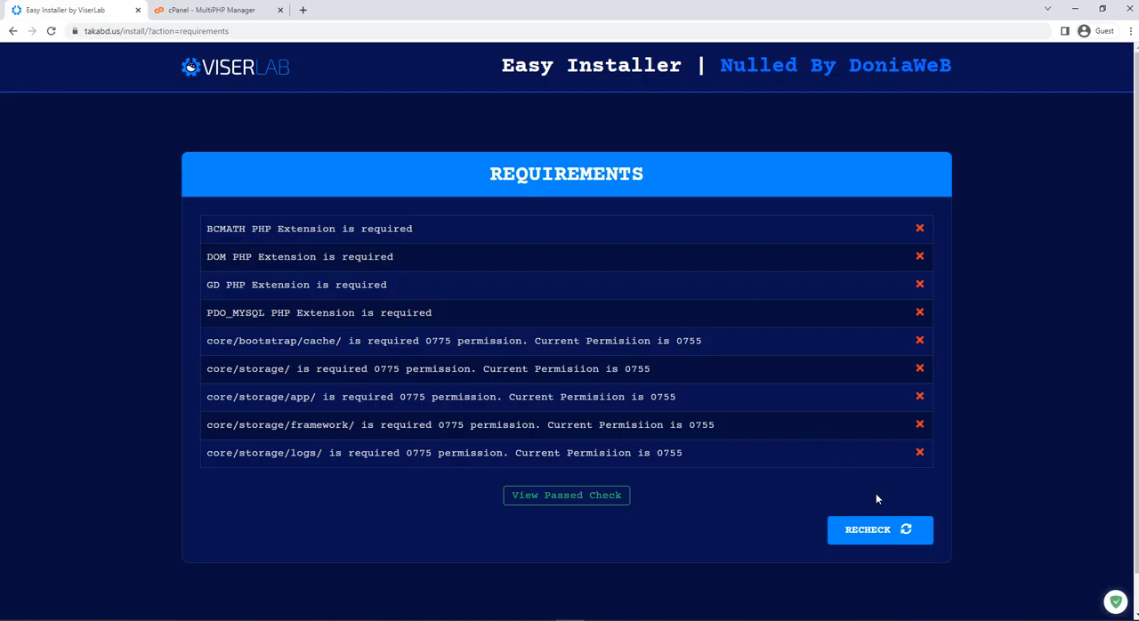
left_click(872, 529)
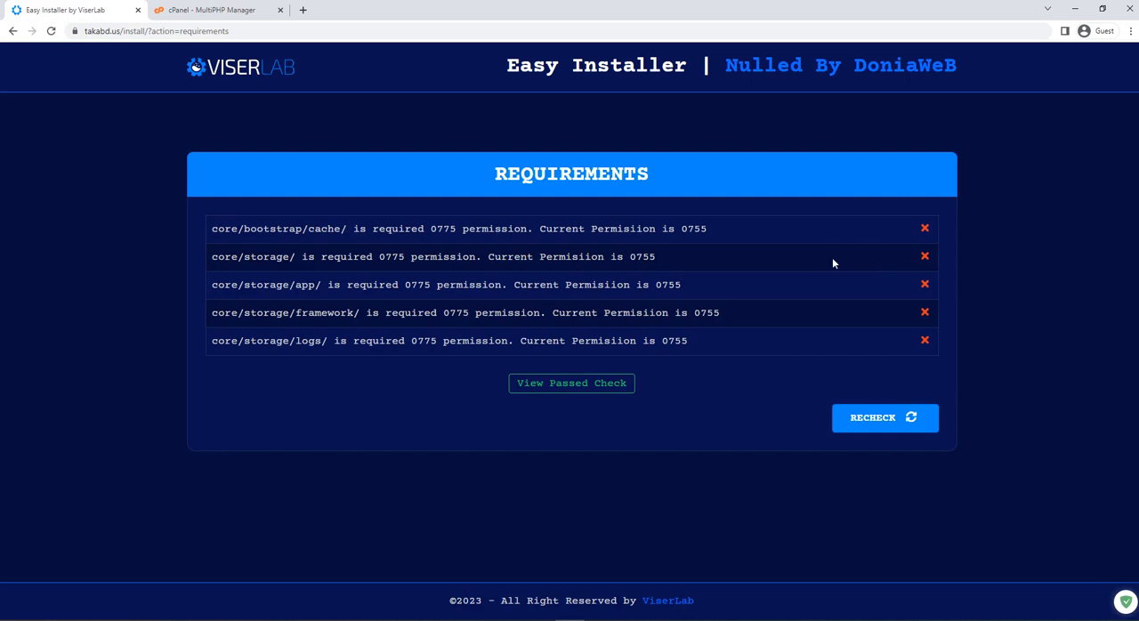
left_click_drag(301, 228, 694, 229)
left_click(738, 260)
triple_click(429, 228)
triple_click(481, 256)
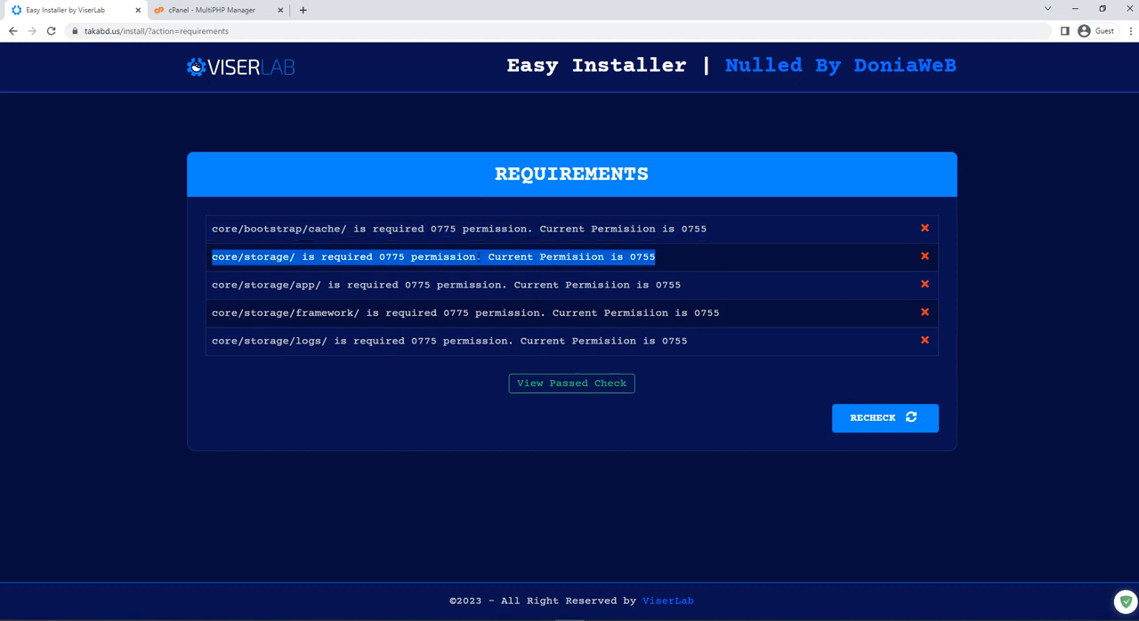
left_click(580, 263)
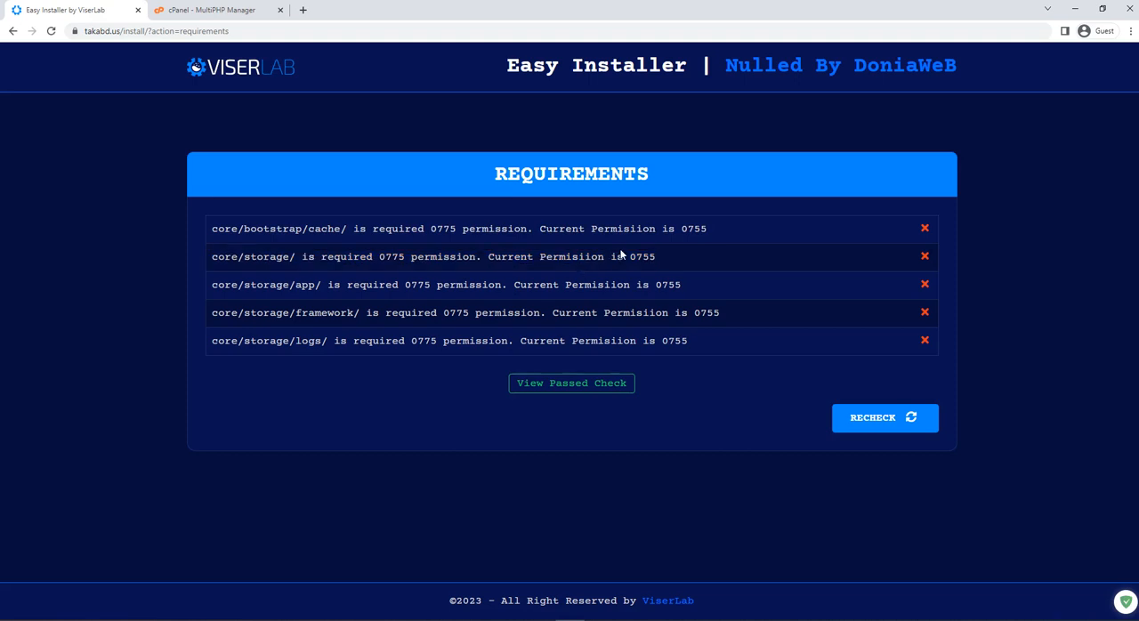
triple_click(624, 255)
left_click(309, 257)
left_click_drag(379, 256, 405, 256)
left_click_drag(623, 256, 696, 258)
left_click(697, 258)
Return cPanel to its Tools page and copy the path core/bootstrap/cache/ from the installer's requirements list.
left_click(241, 10)
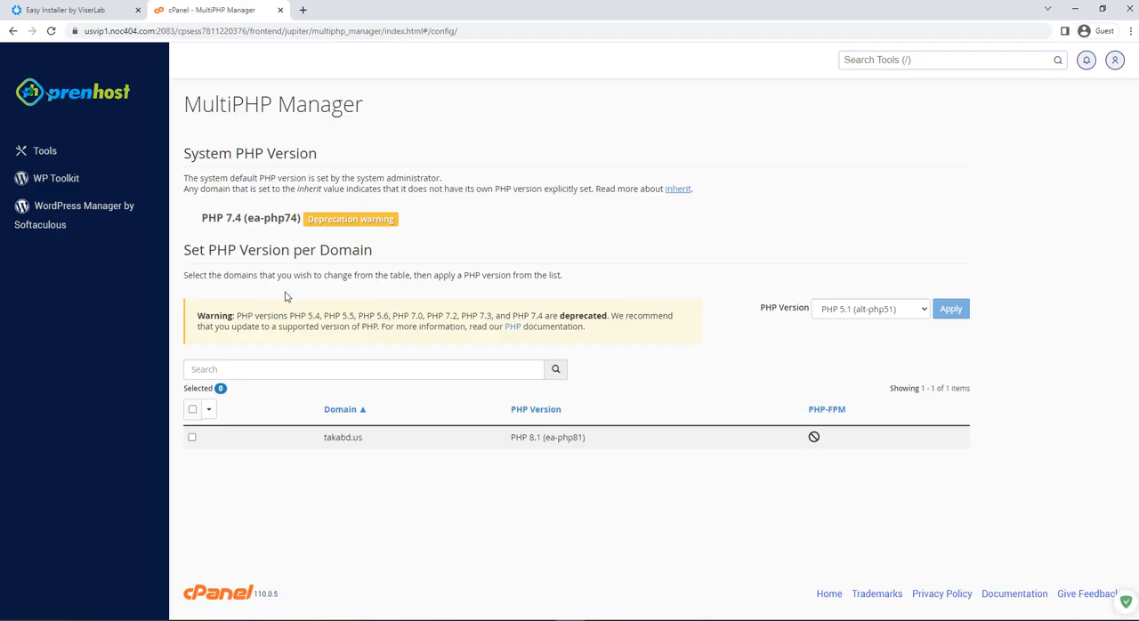
left_click(43, 148)
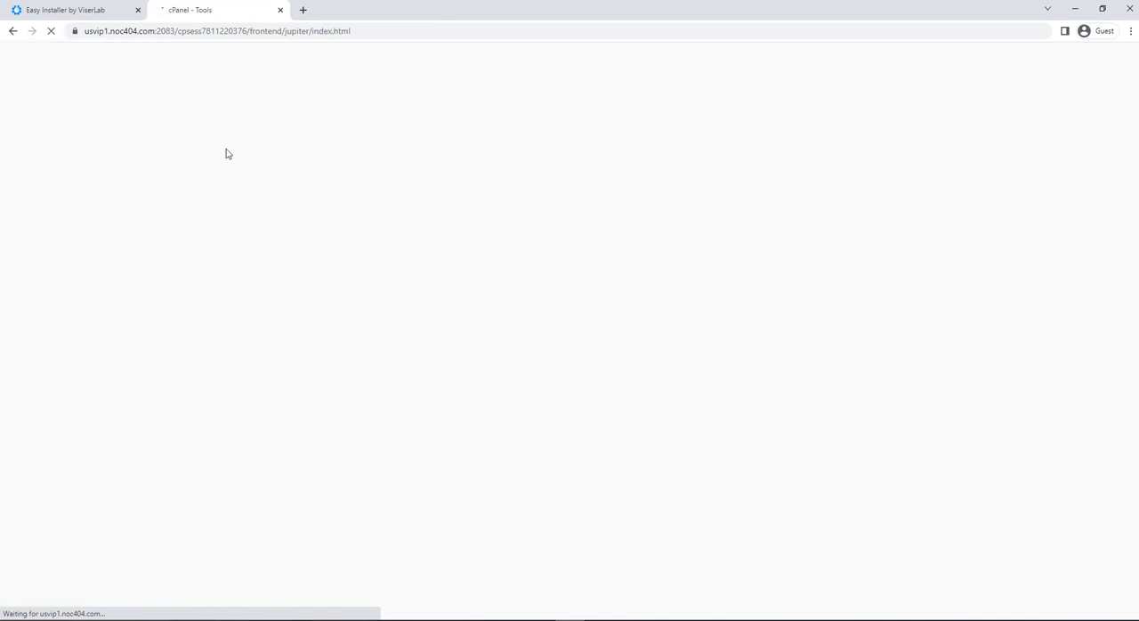
left_click(92, 9)
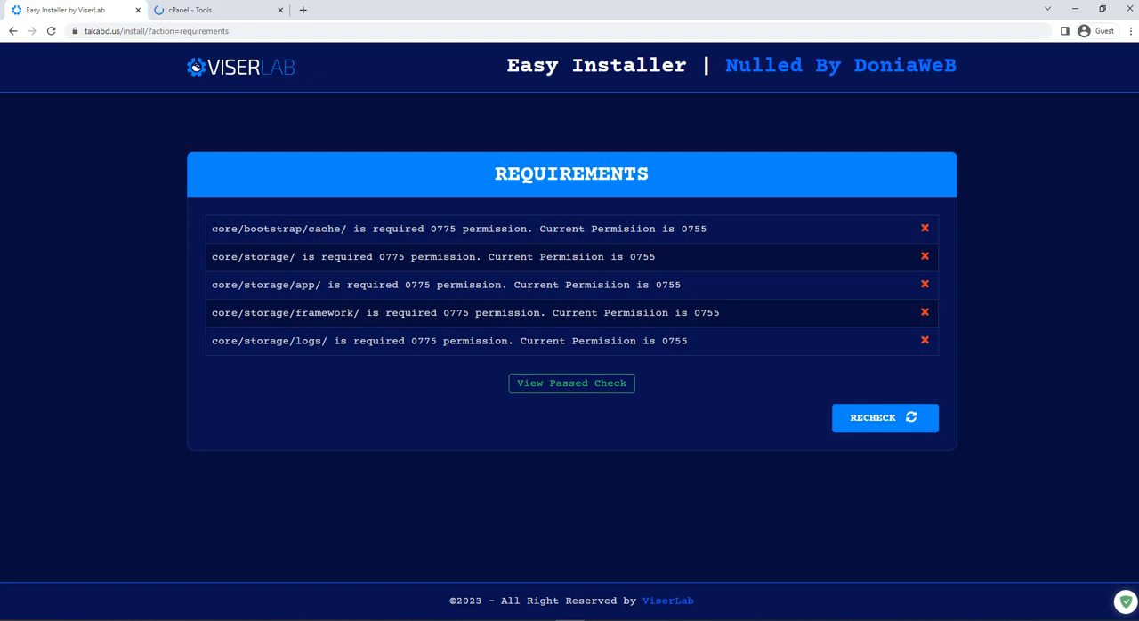
left_click_drag(211, 229, 346, 229)
right_click(325, 225)
left_click(343, 237)
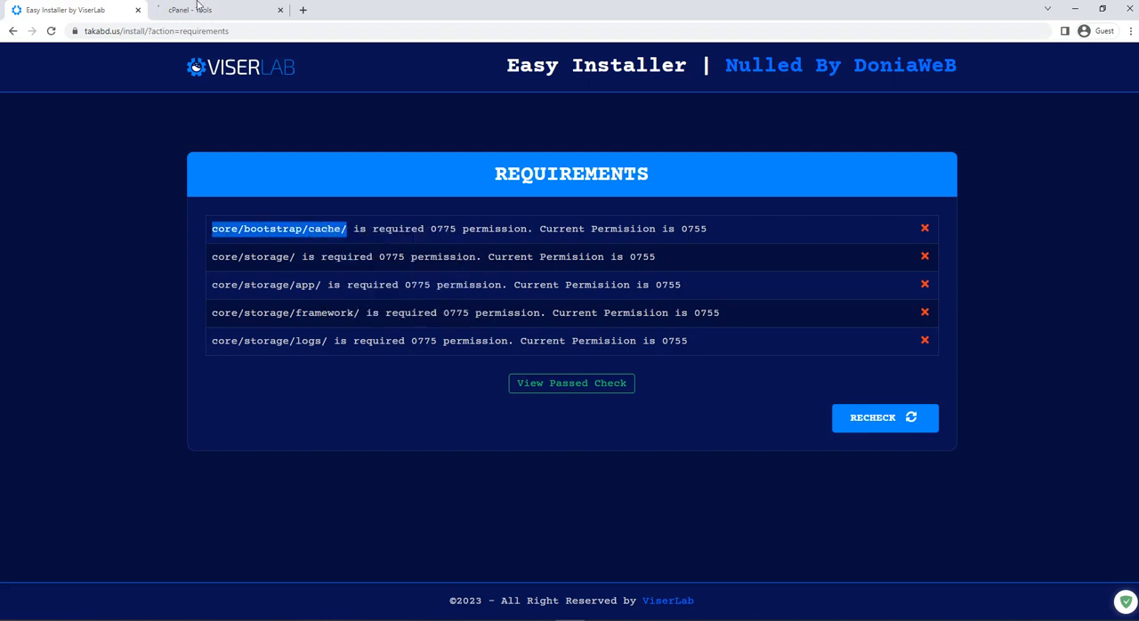
Open File Manager from cPanel's Files tools and go into the public_html folder.
left_click(197, 7)
scroll(287, 286, "down", 10)
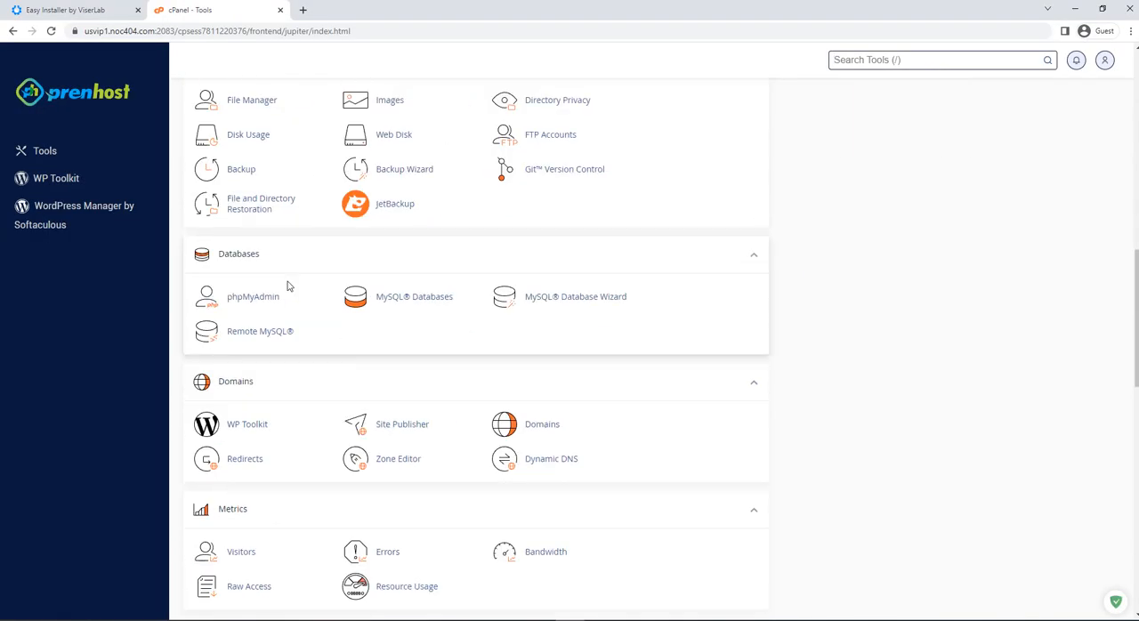
scroll(287, 285, "down", 3)
scroll(250, 318, "up", 3)
left_click(250, 166)
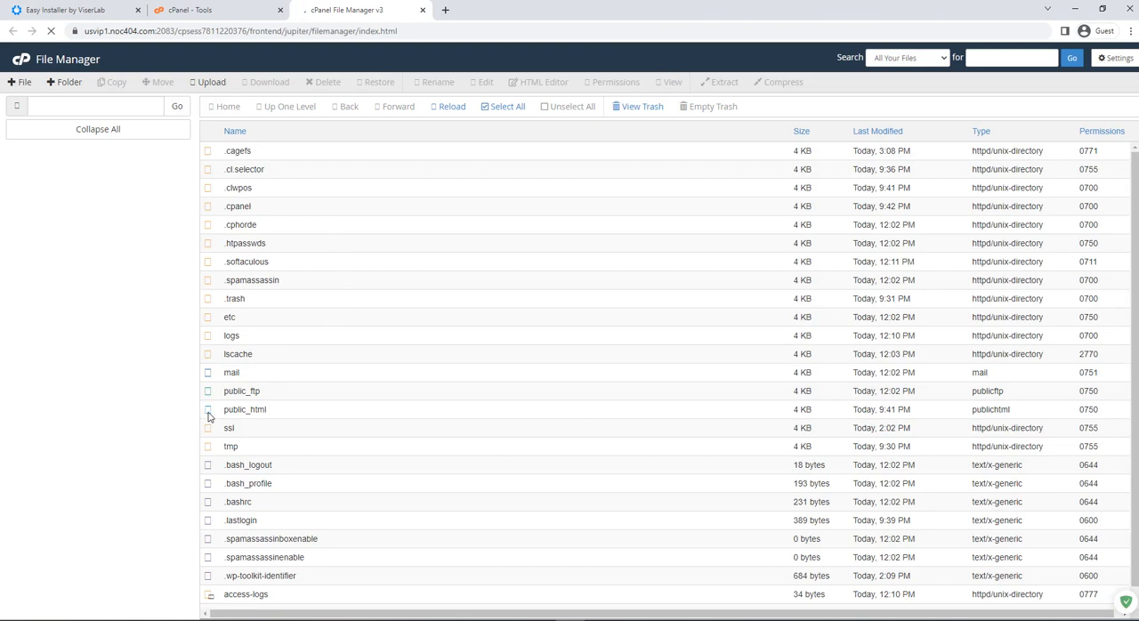
double_click(210, 413)
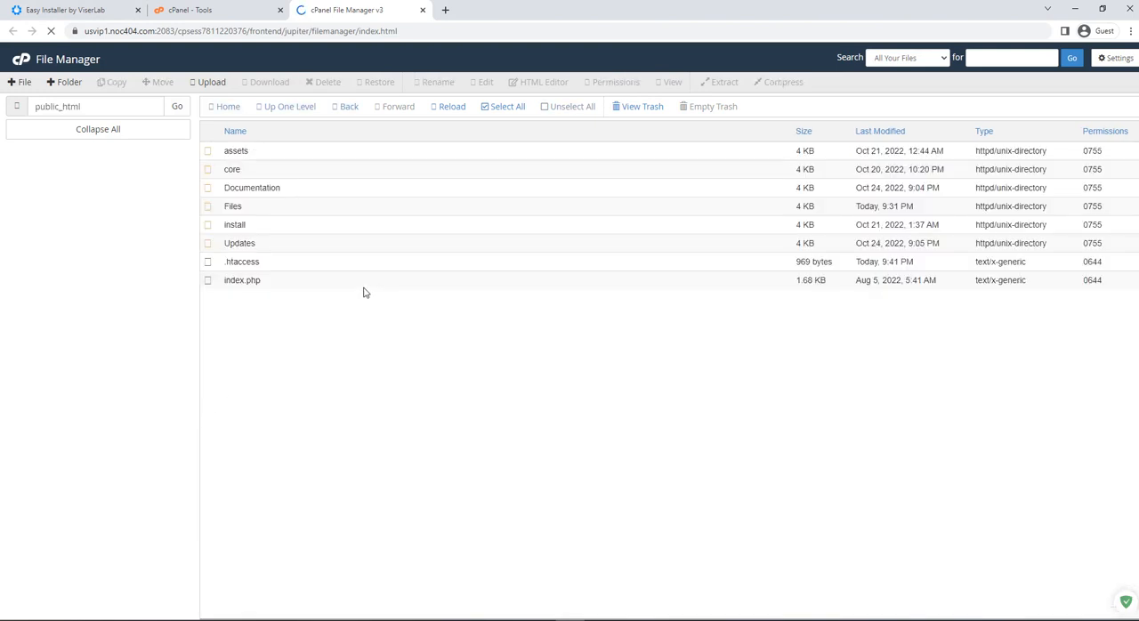
Check the cache folder's path in the installer's requirements and go into public_html/core/bootstrap in File Manager.
left_click(76, 10)
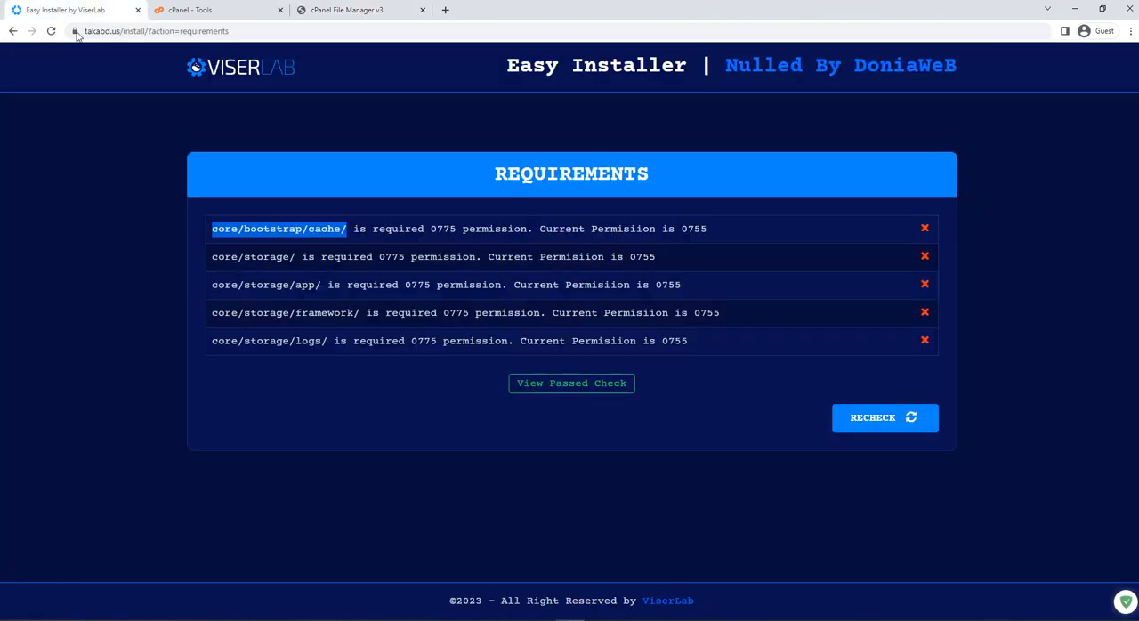
left_click(347, 10)
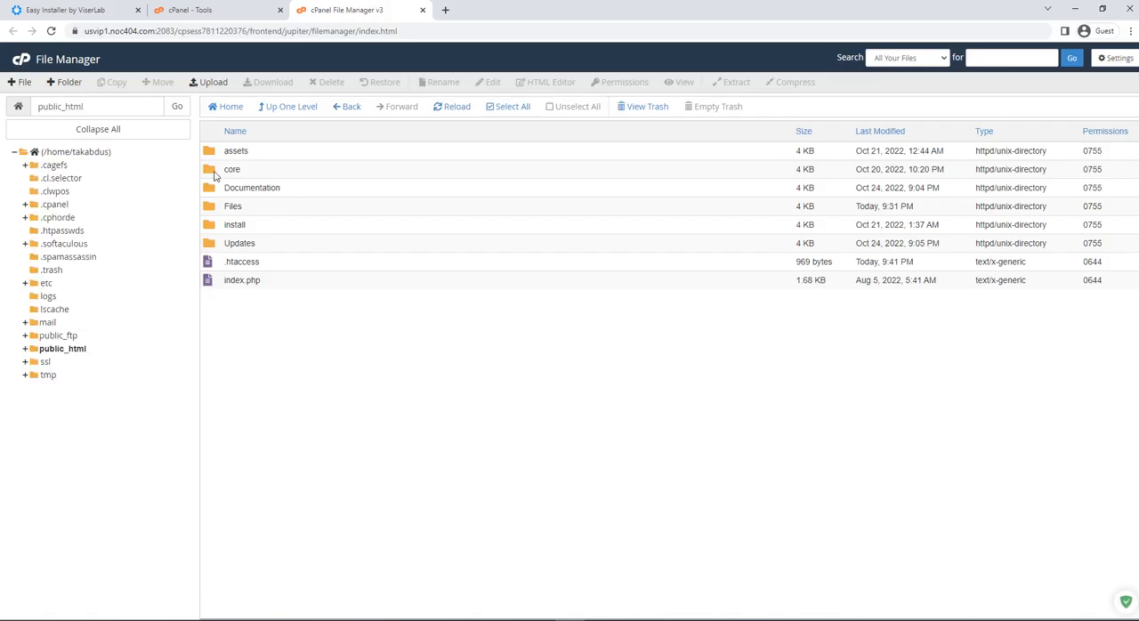
double_click(216, 170)
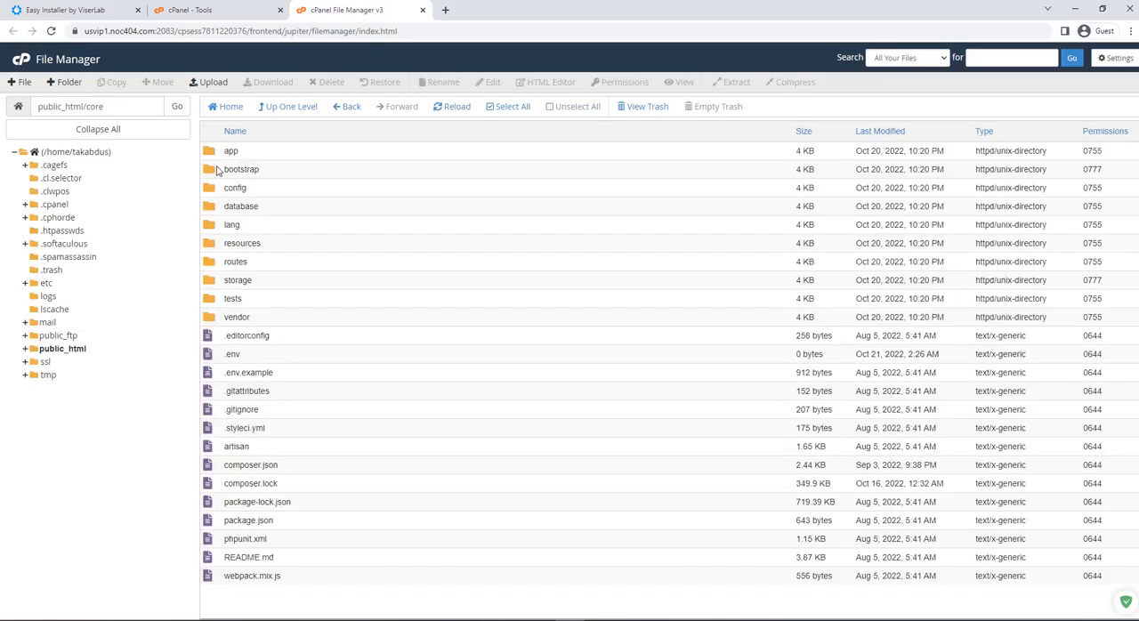
double_click(216, 169)
Change the cache folder's permissions to 775 as the installer requires, granting write access to the group.
right_click(216, 154)
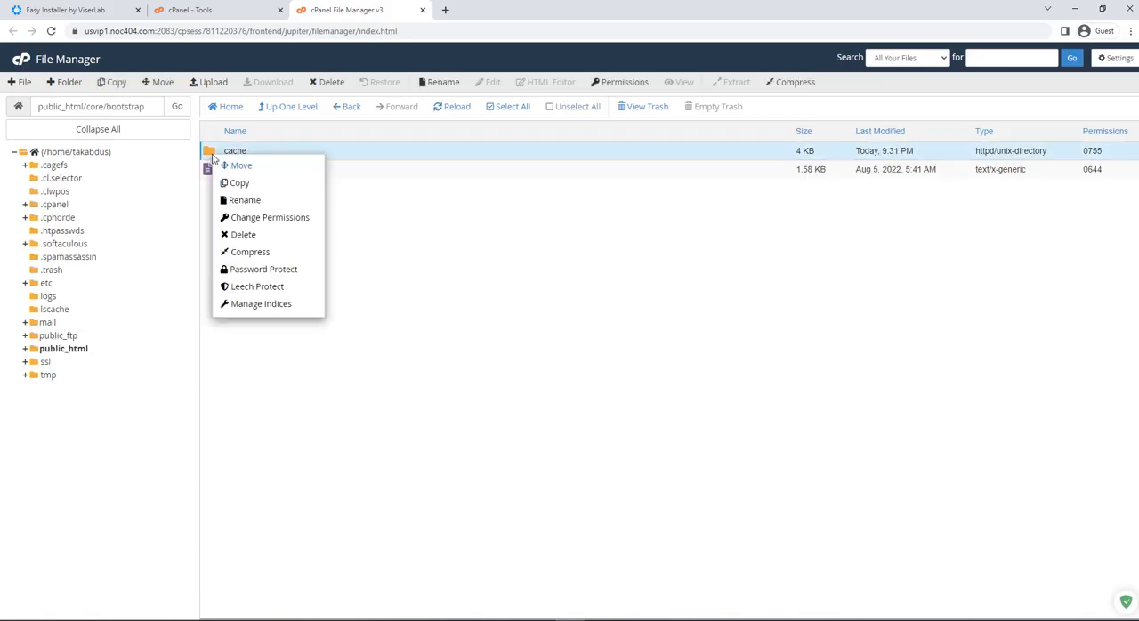
left_click(281, 224)
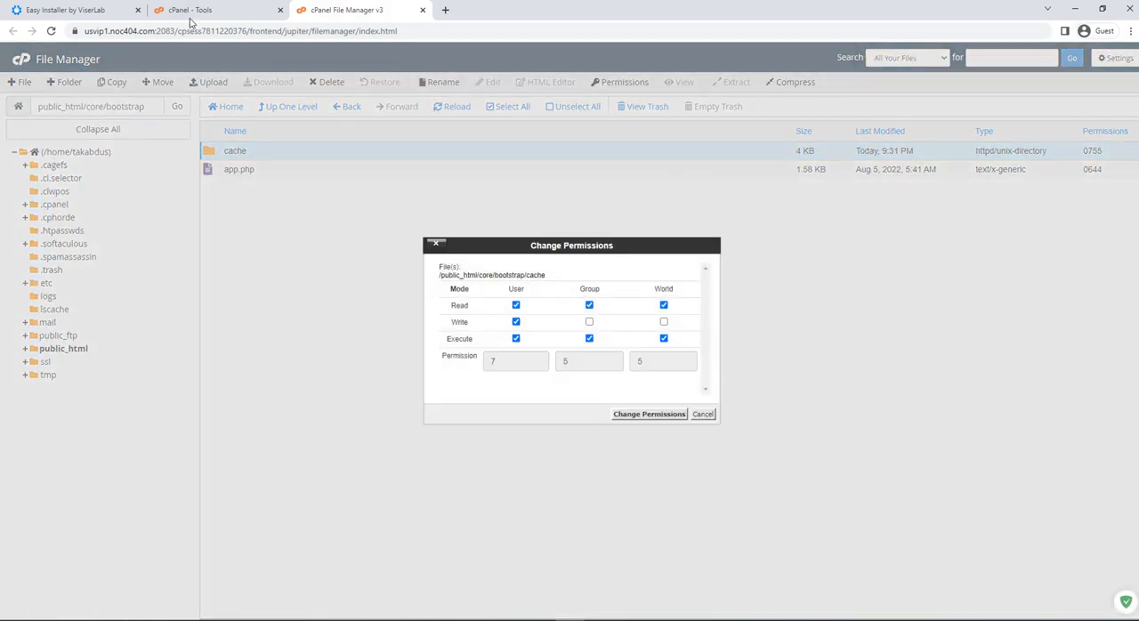
left_click(71, 10)
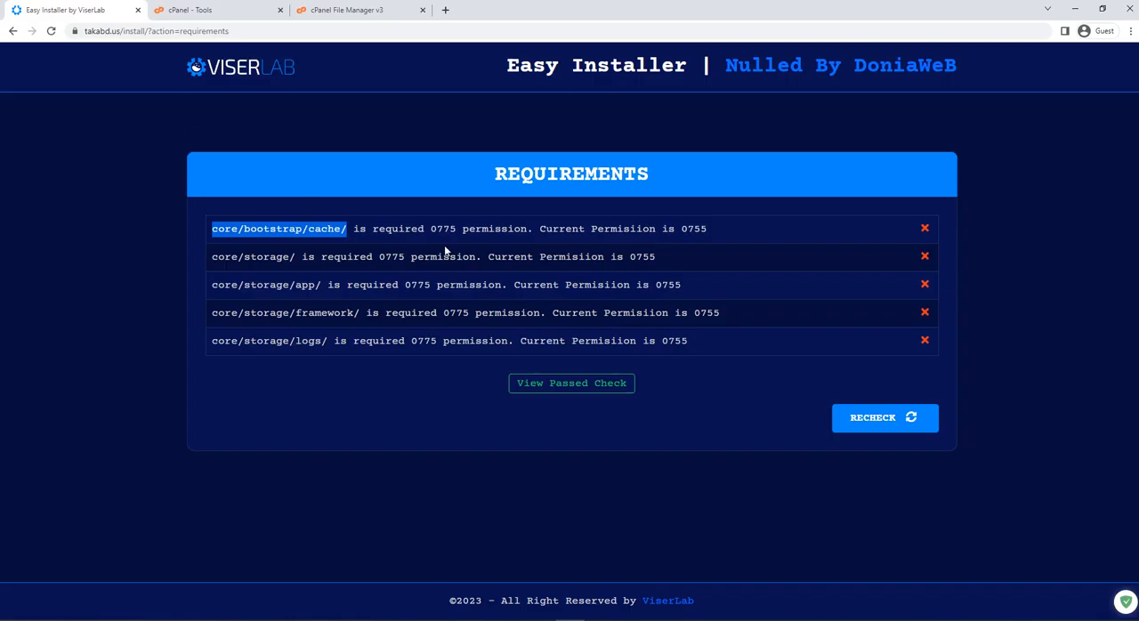
left_click(200, 10)
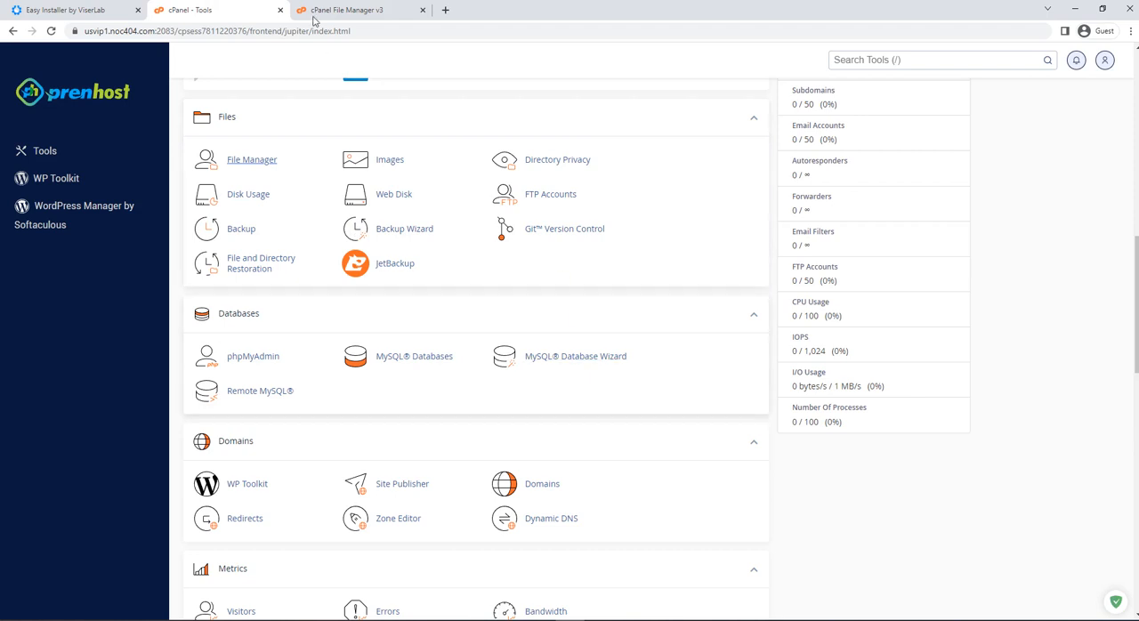
left_click(342, 9)
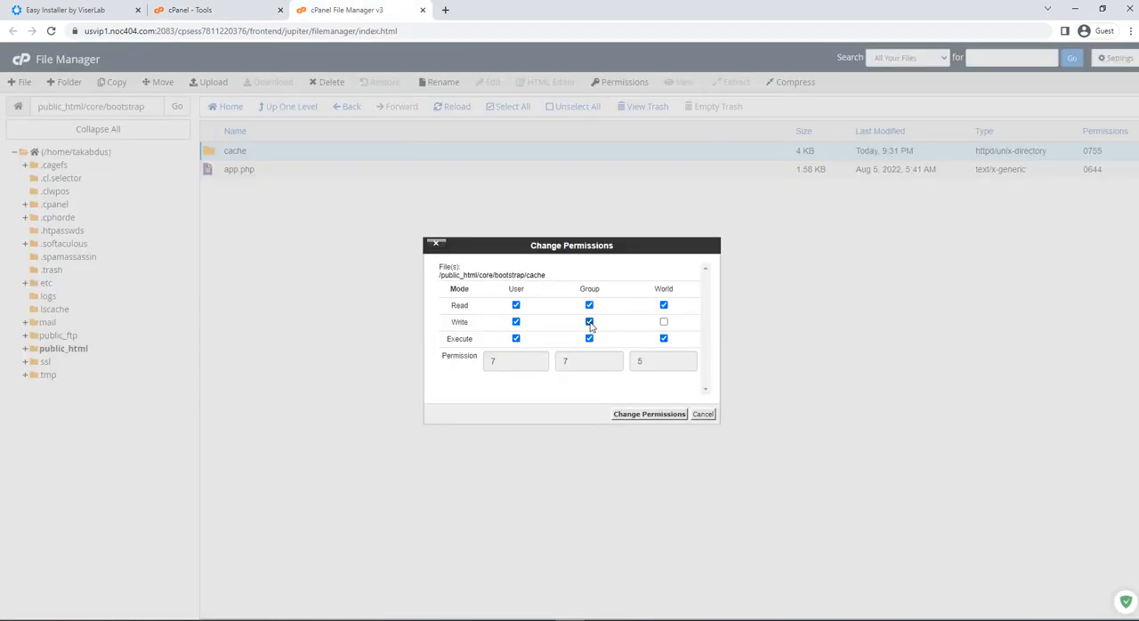
left_click(654, 415)
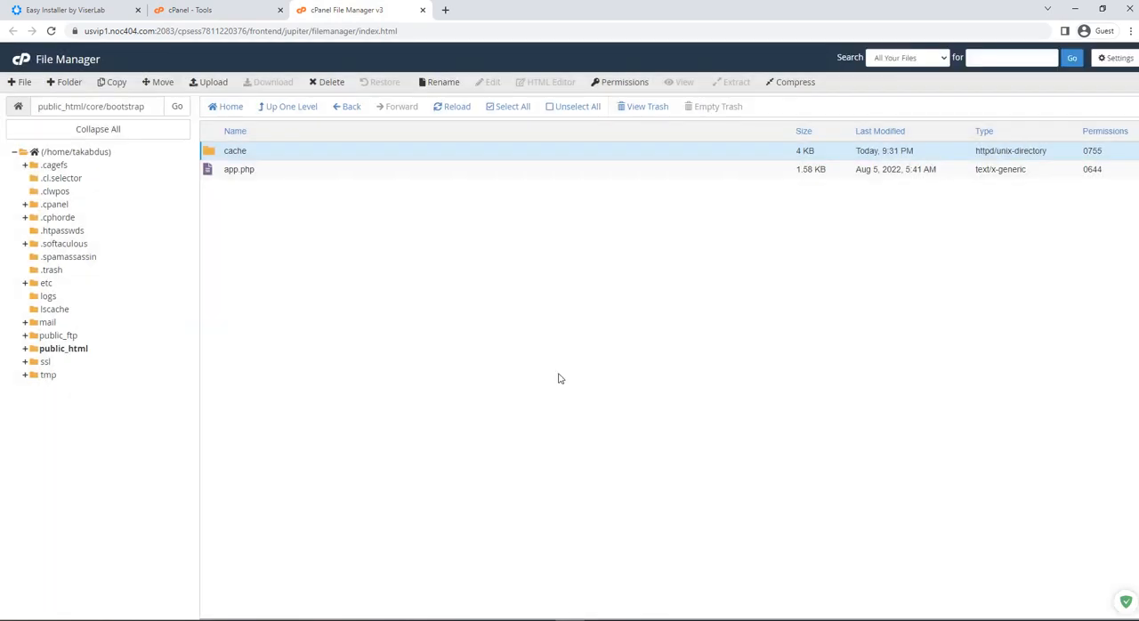
Recheck the requirements in the ViserLab installer and examine the path and required permission of any folder still failing.
left_click(98, 10)
left_click(907, 418)
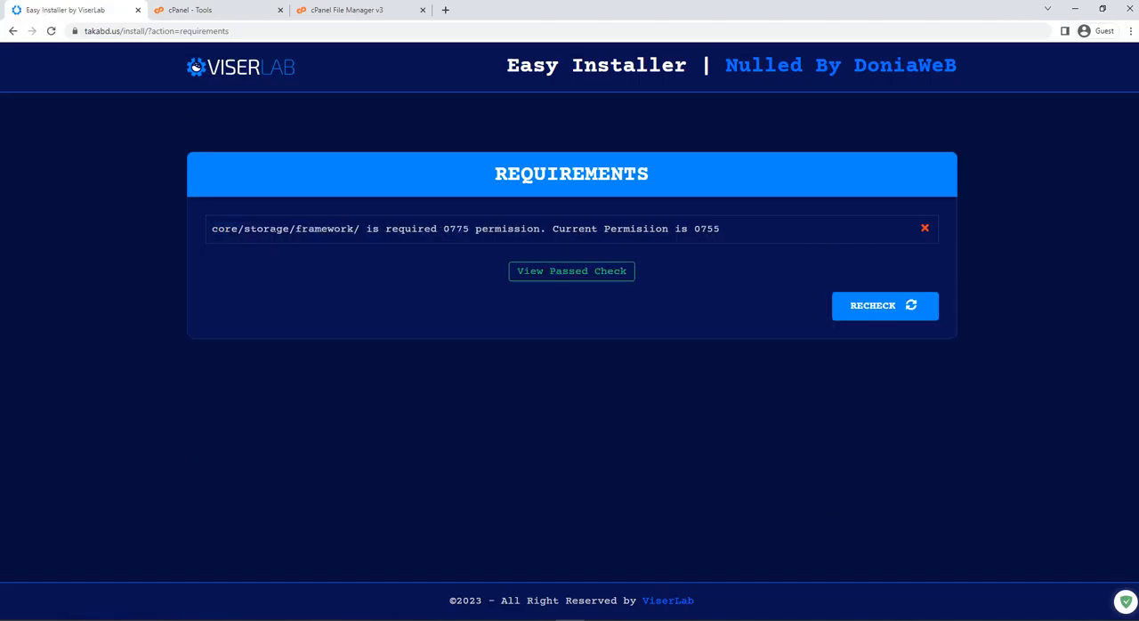
left_click_drag(275, 229, 372, 230)
left_click(373, 230)
Go into public_html/core/storage in File Manager and change the framework folder's permissions to 775, without world write access.
left_click(358, 7)
left_click(287, 108)
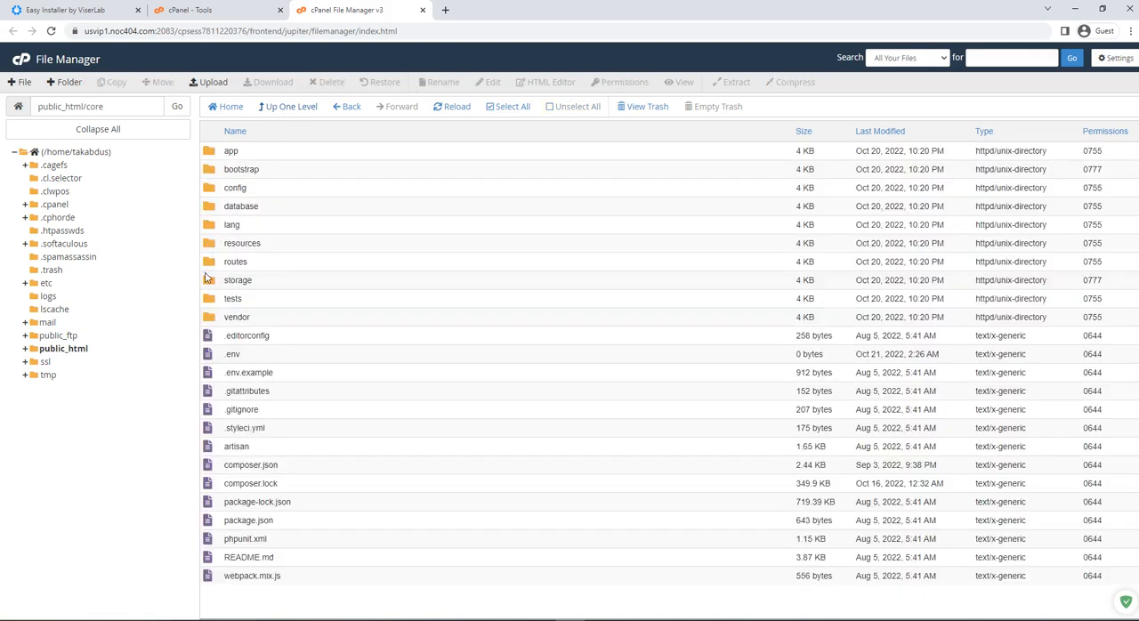
double_click(210, 280)
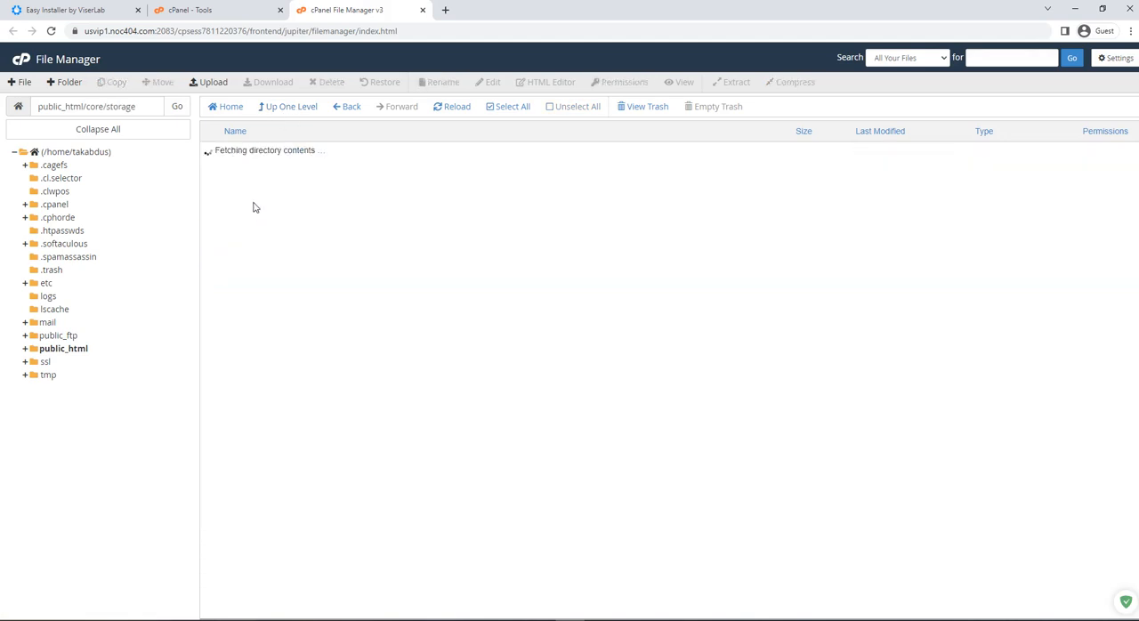
right_click(216, 169)
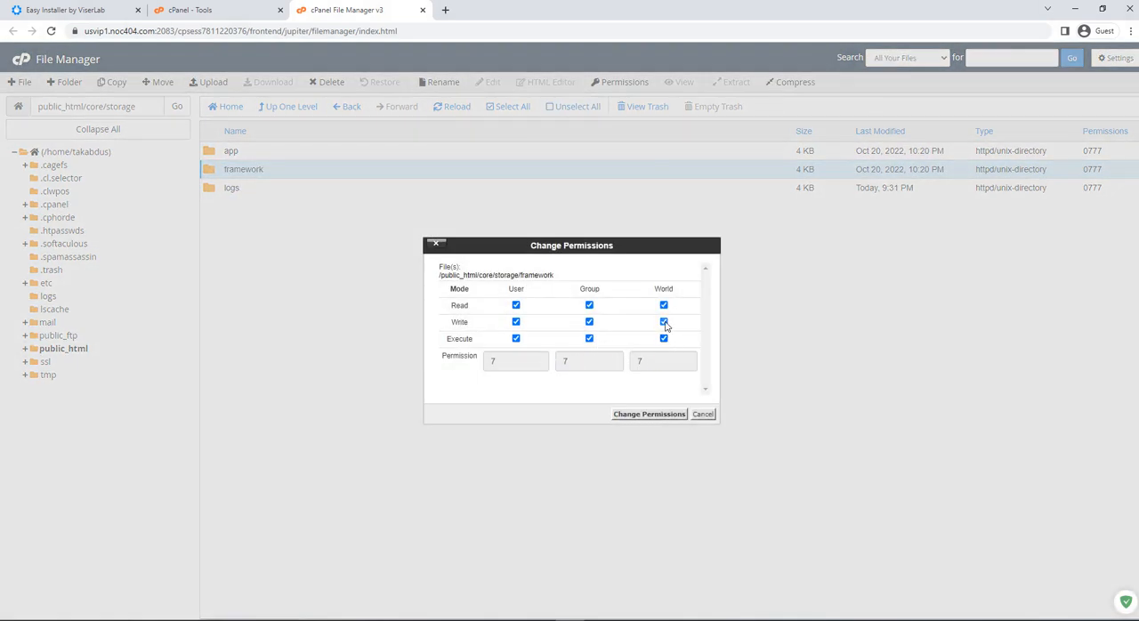
left_click(651, 414)
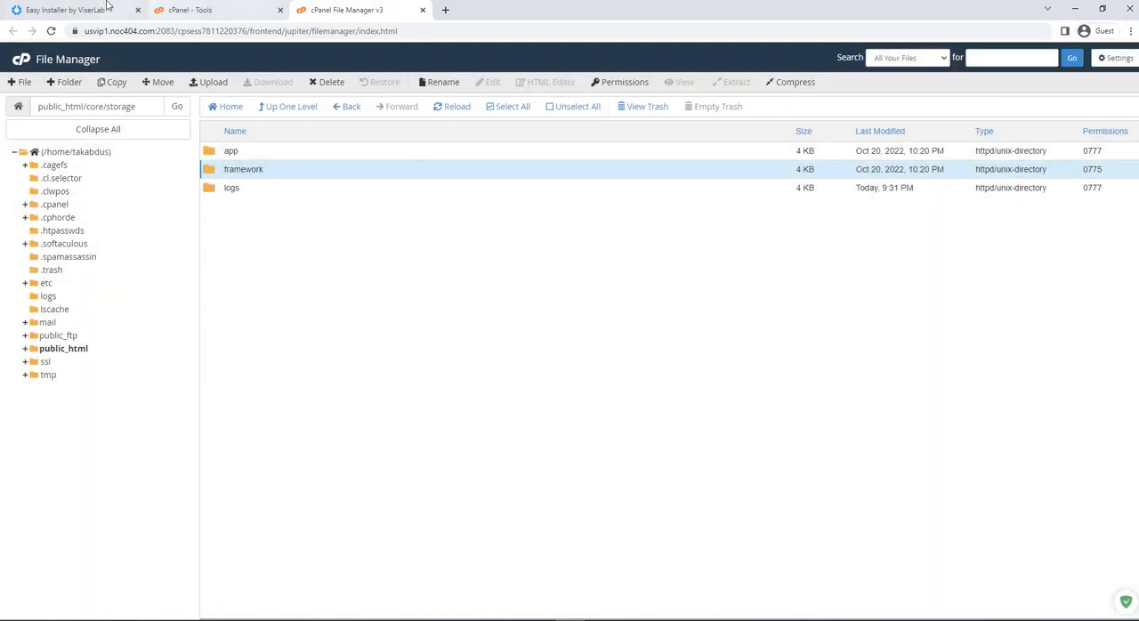
Recheck the requirements in the ViserLab installer and examine the overall check result.
left_click(67, 10)
left_click(854, 316)
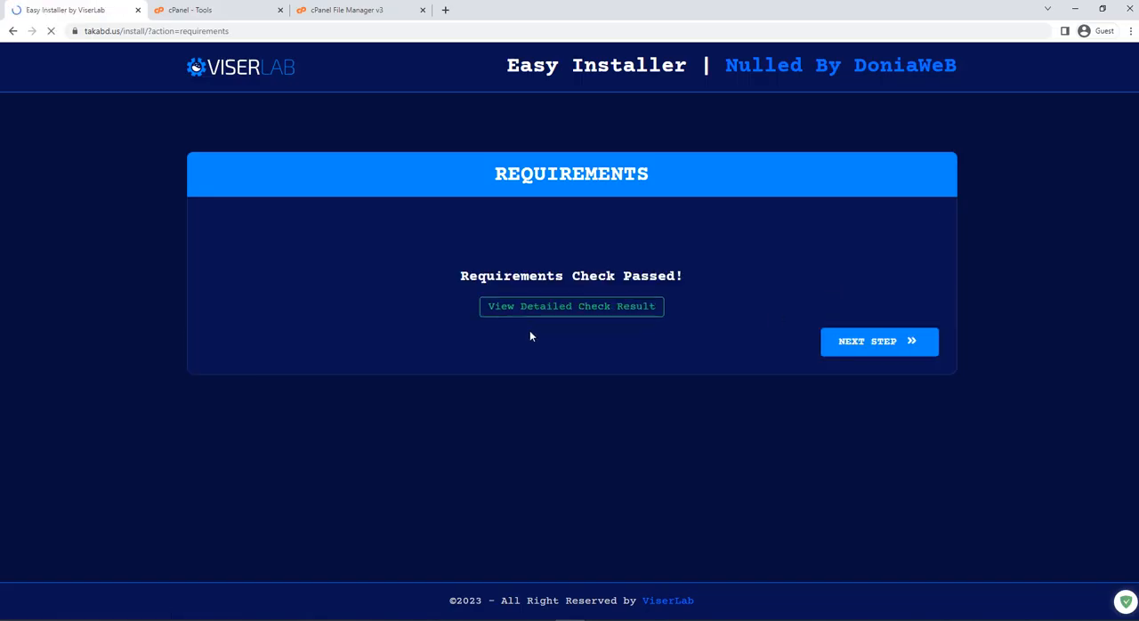
left_click_drag(424, 272, 690, 275)
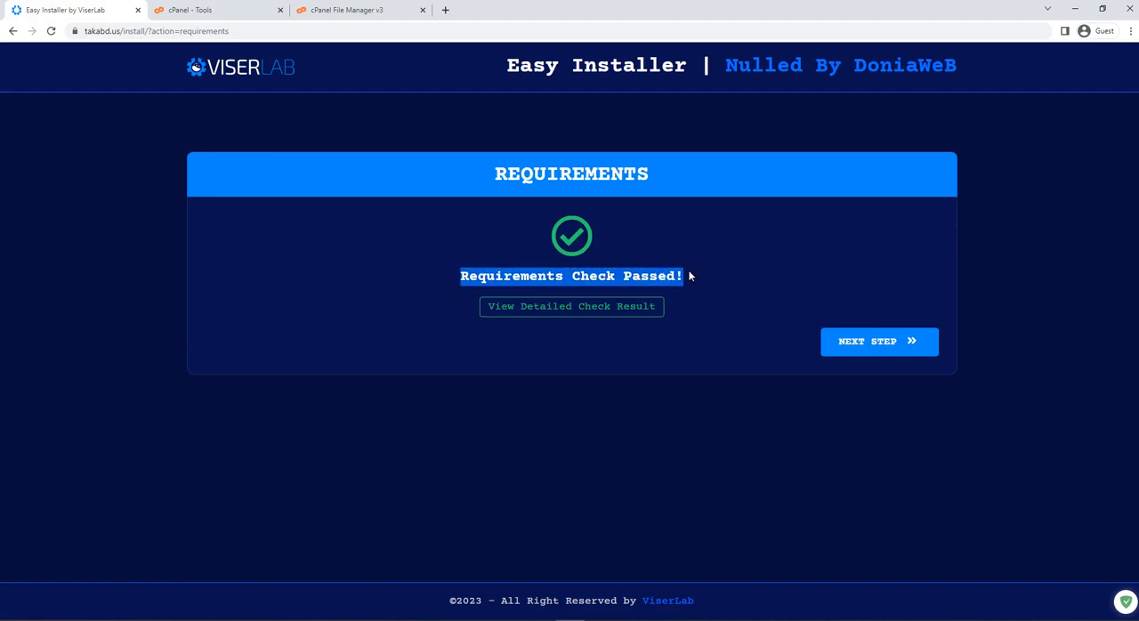
left_click(802, 262)
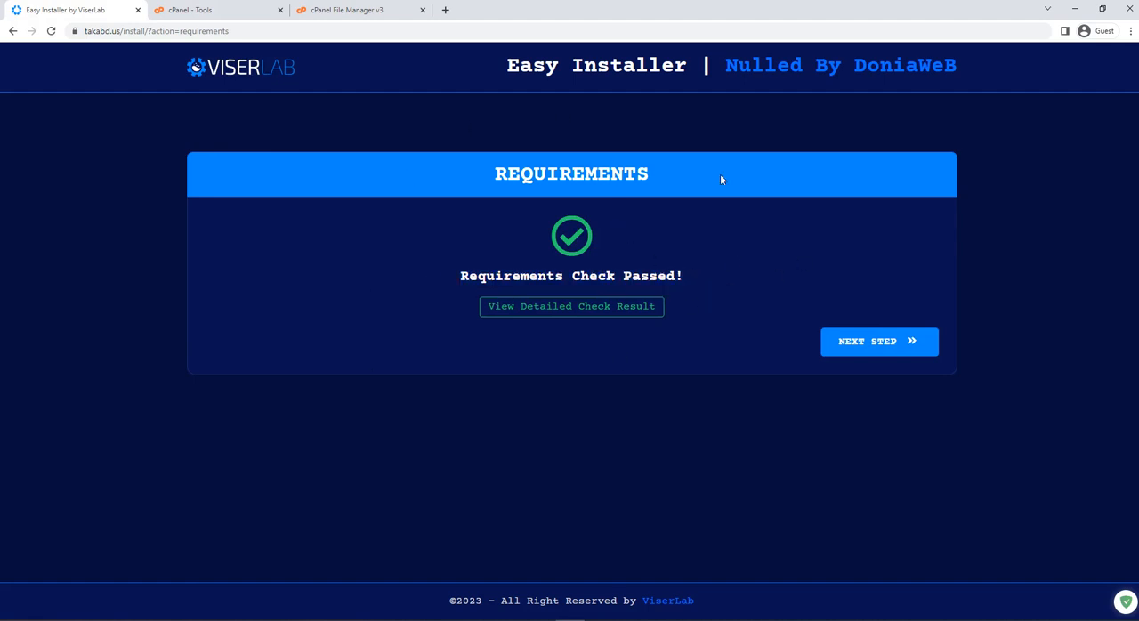
left_click(599, 620)
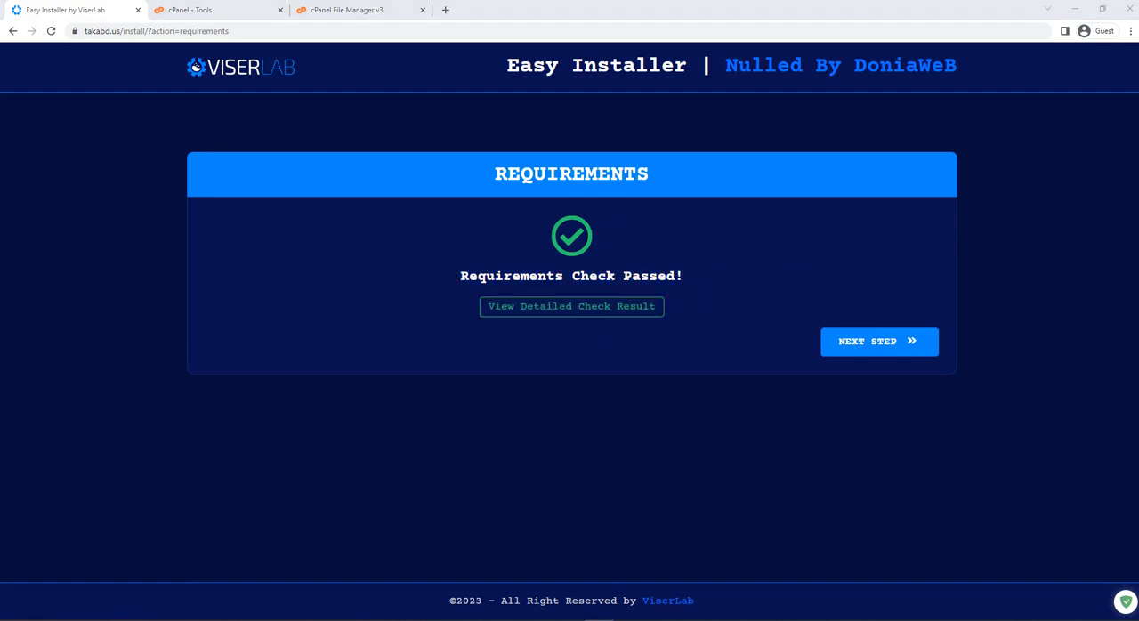